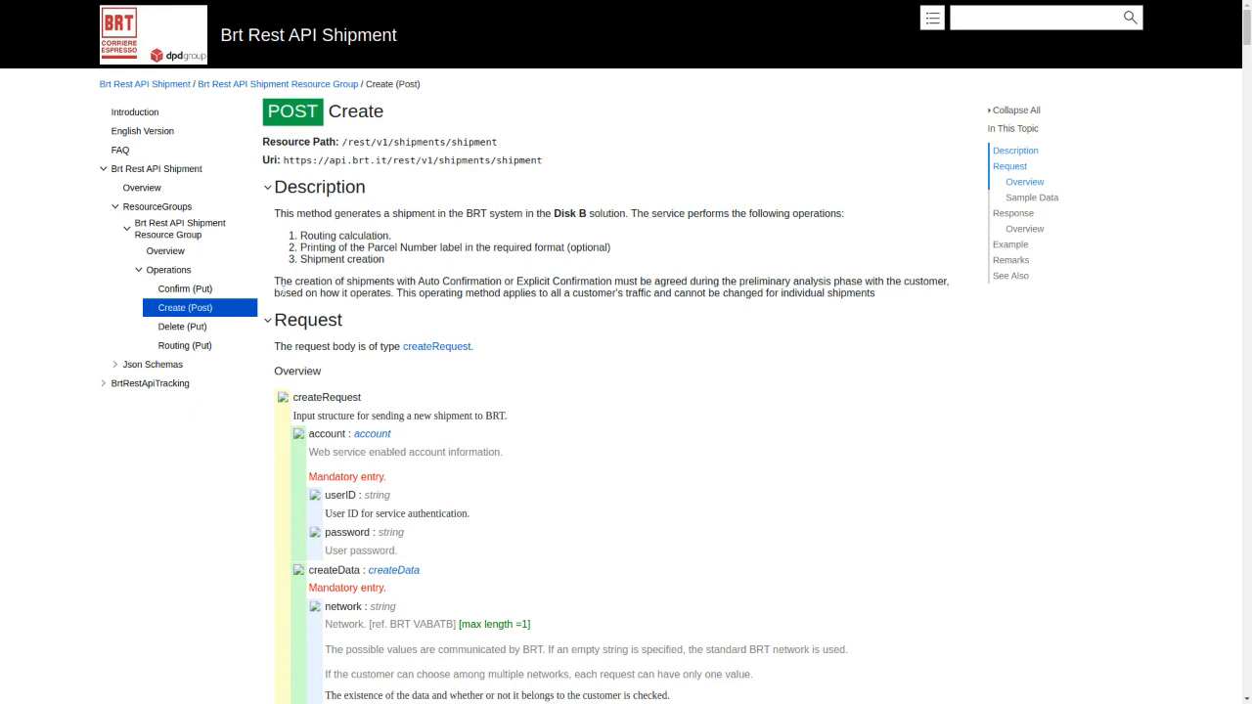
- View the Delete (Put) operation in the BRT REST API shipment documentation
click(168, 329)
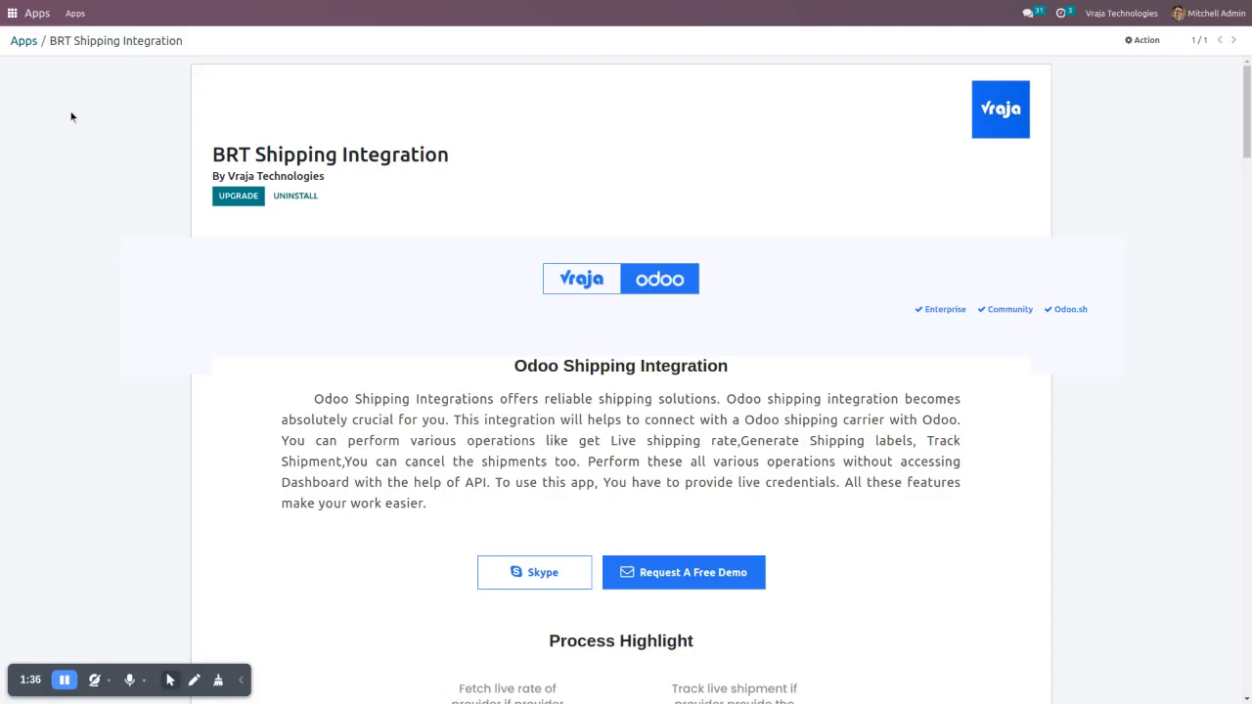
- Switch to Odoo and open the BRT configuration of the company My Company (Chicago)
click(8, 16)
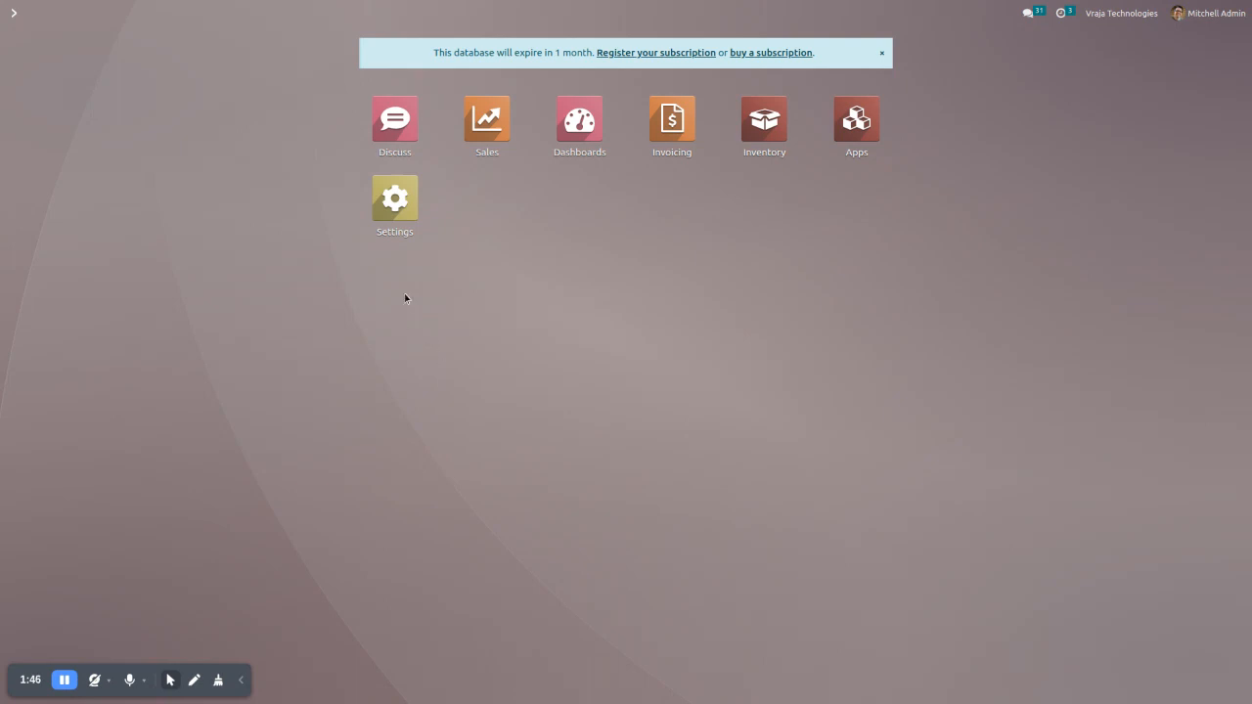
click(407, 197)
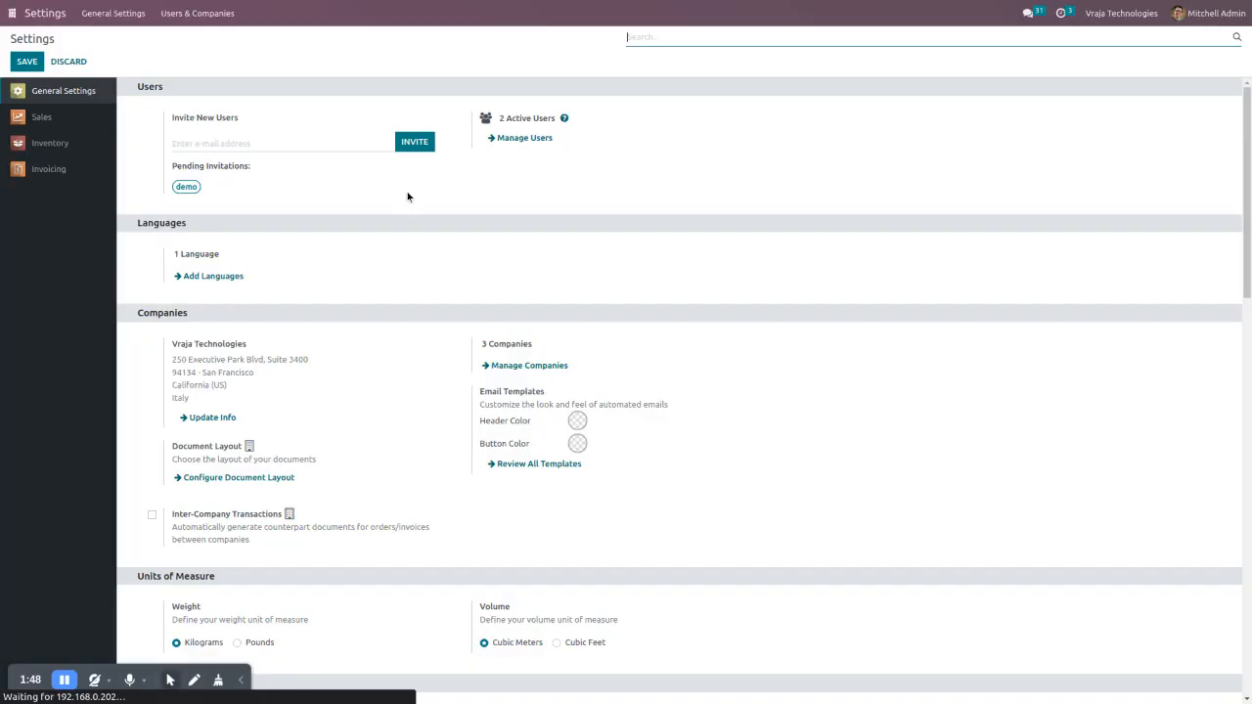
click(199, 14)
click(196, 56)
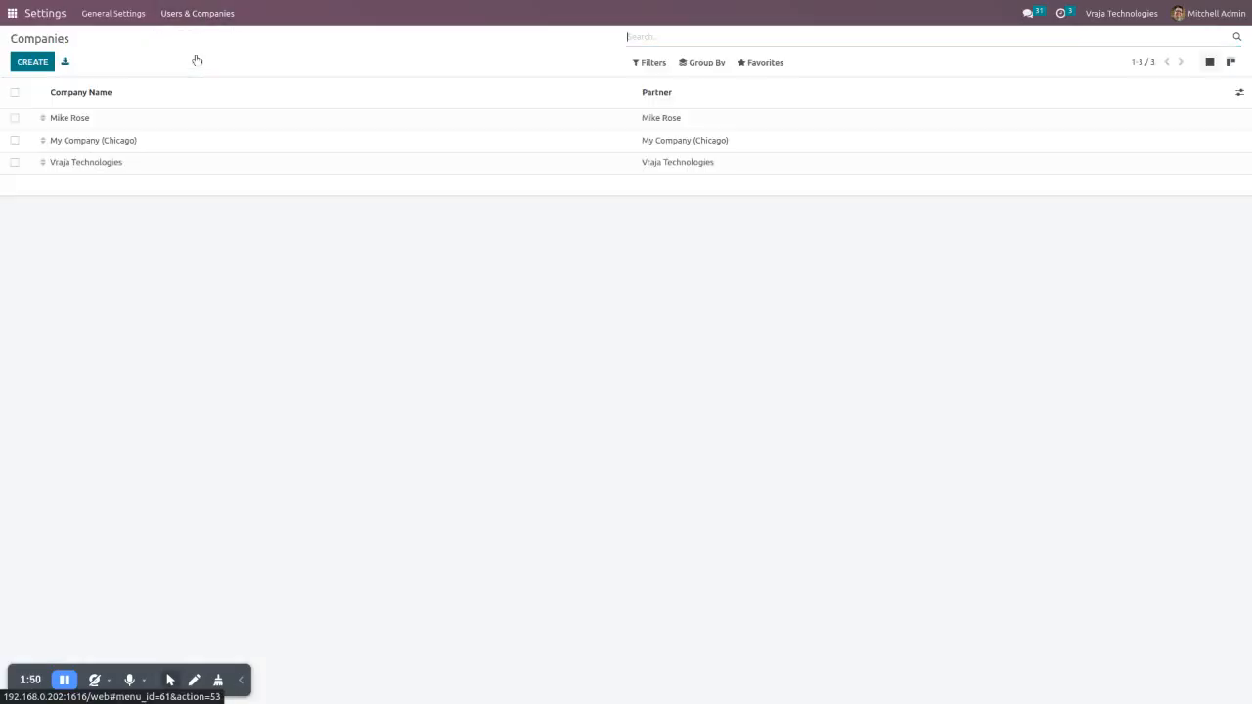
click(181, 148)
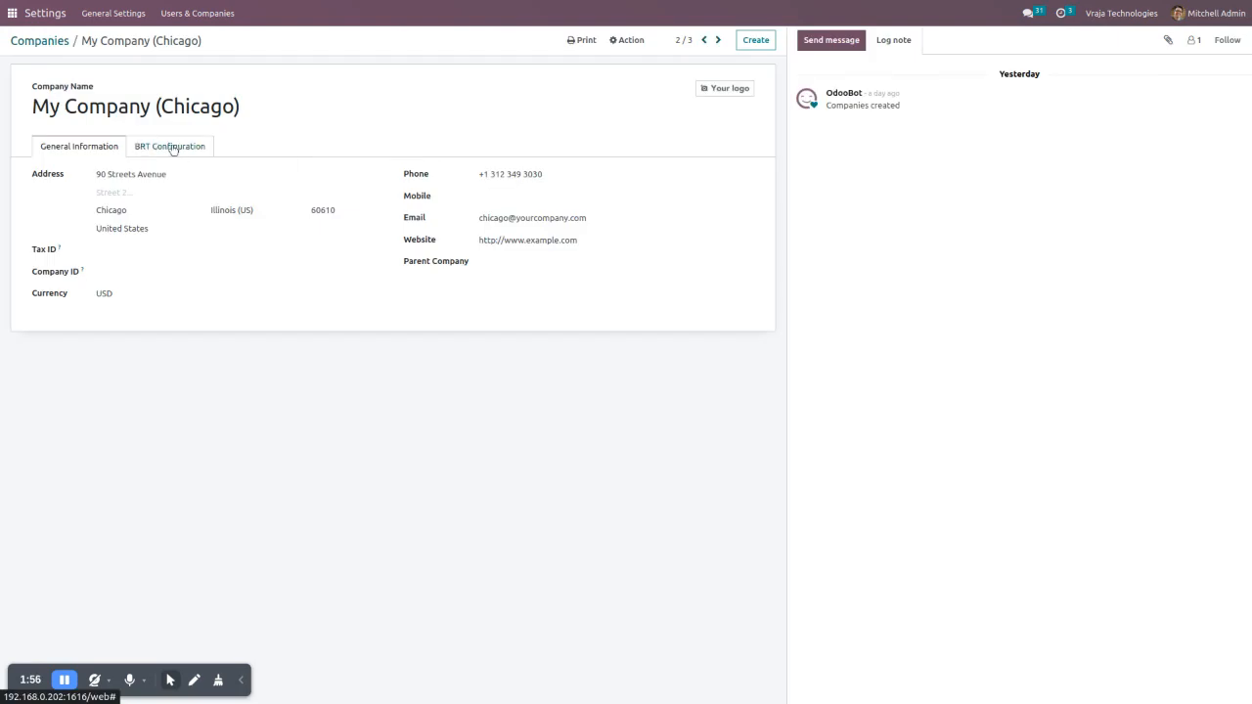
click(172, 148)
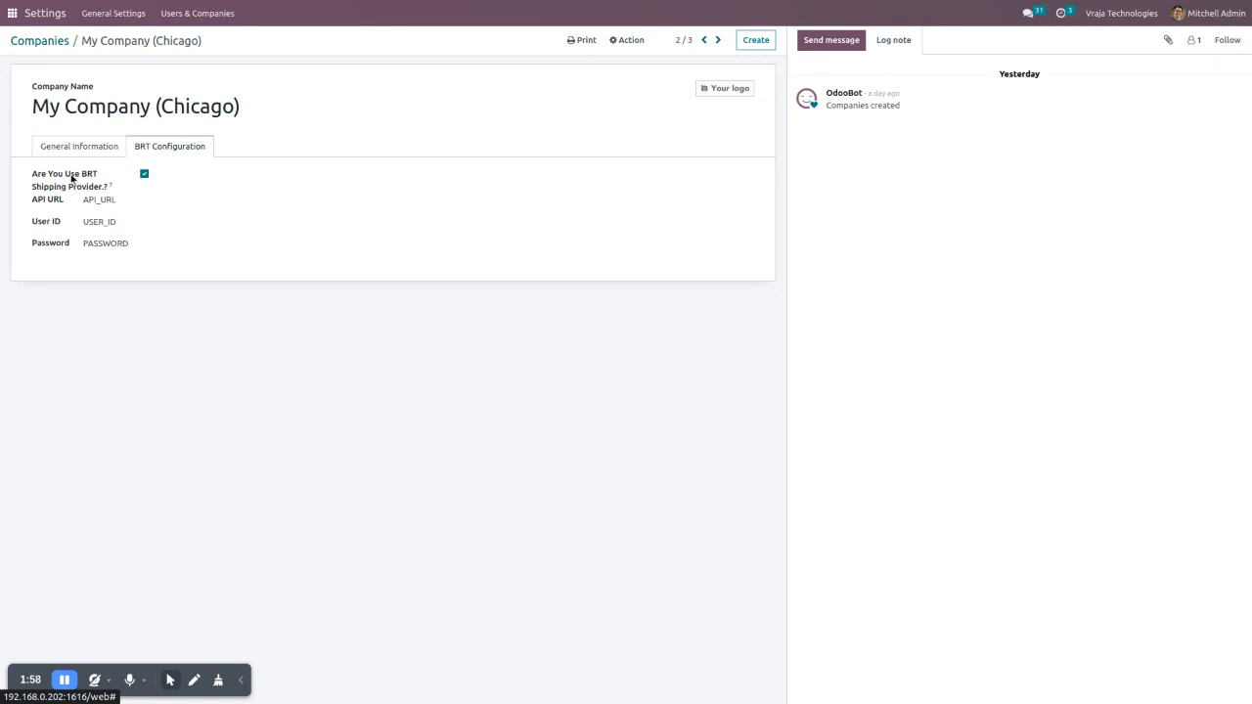
- Review the company's BRT shipping provider option and its API URL and User ID fields, leaving the option enabled
click(145, 175)
click(145, 175)
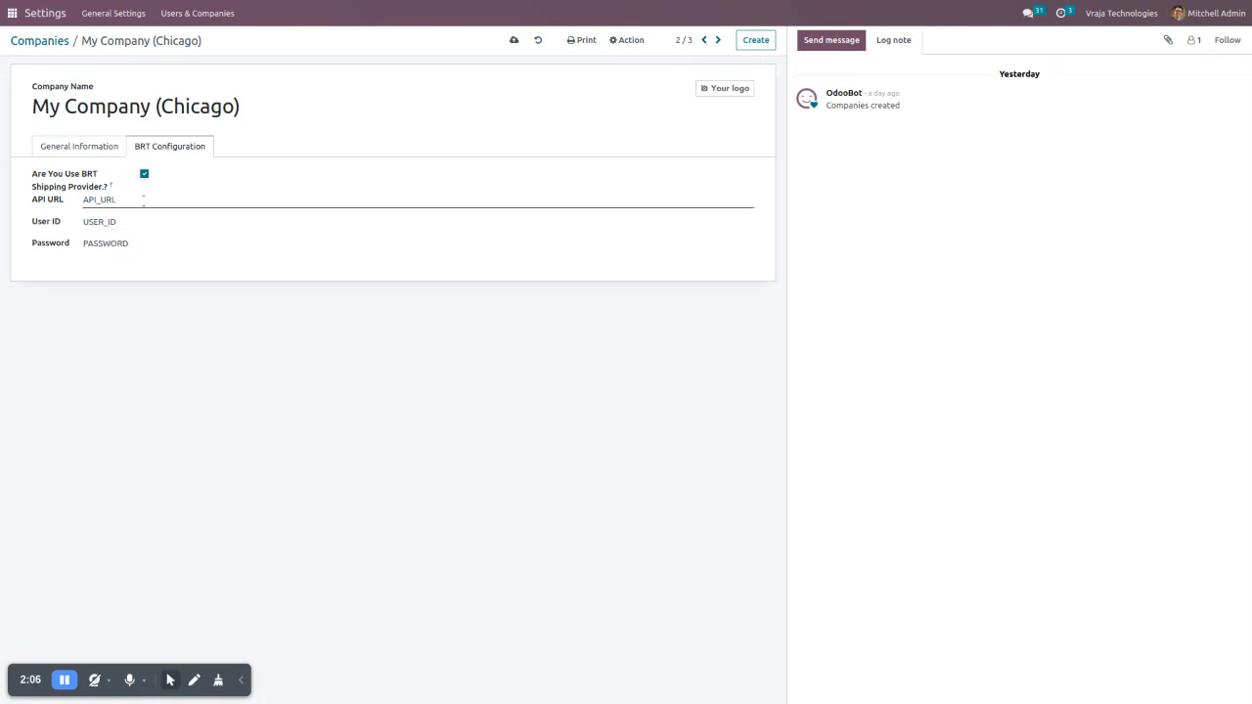
click(143, 199)
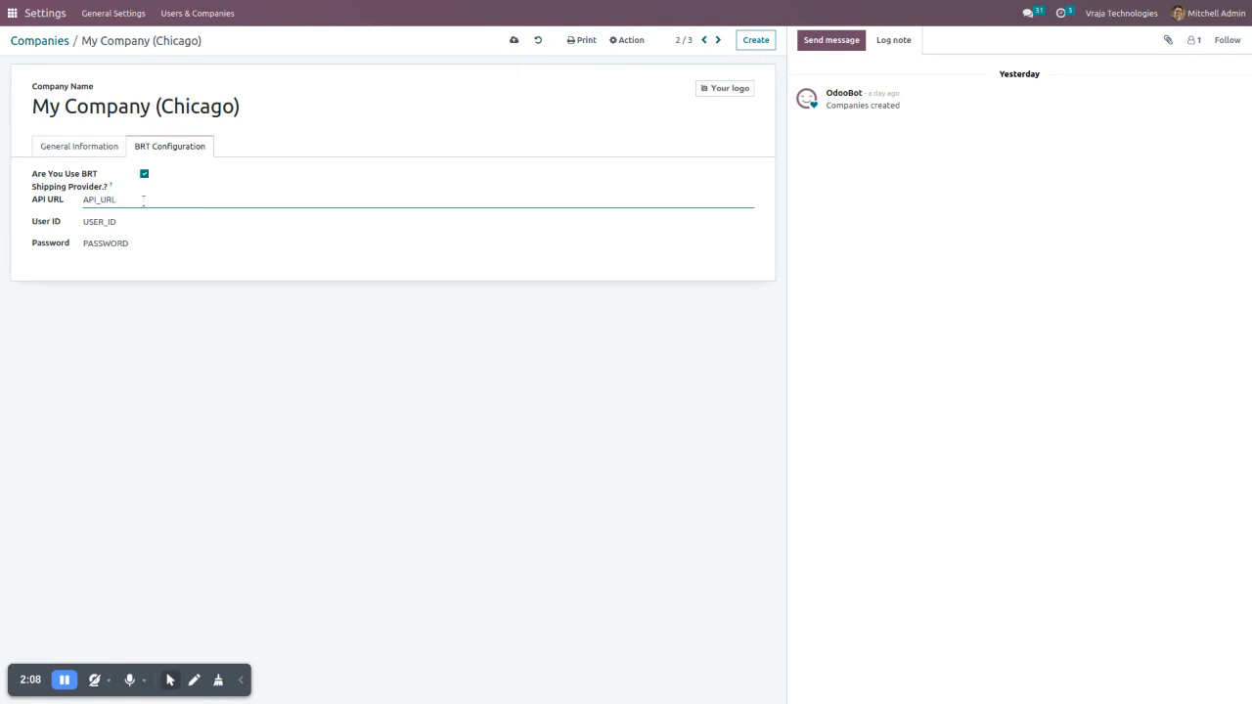
click(147, 221)
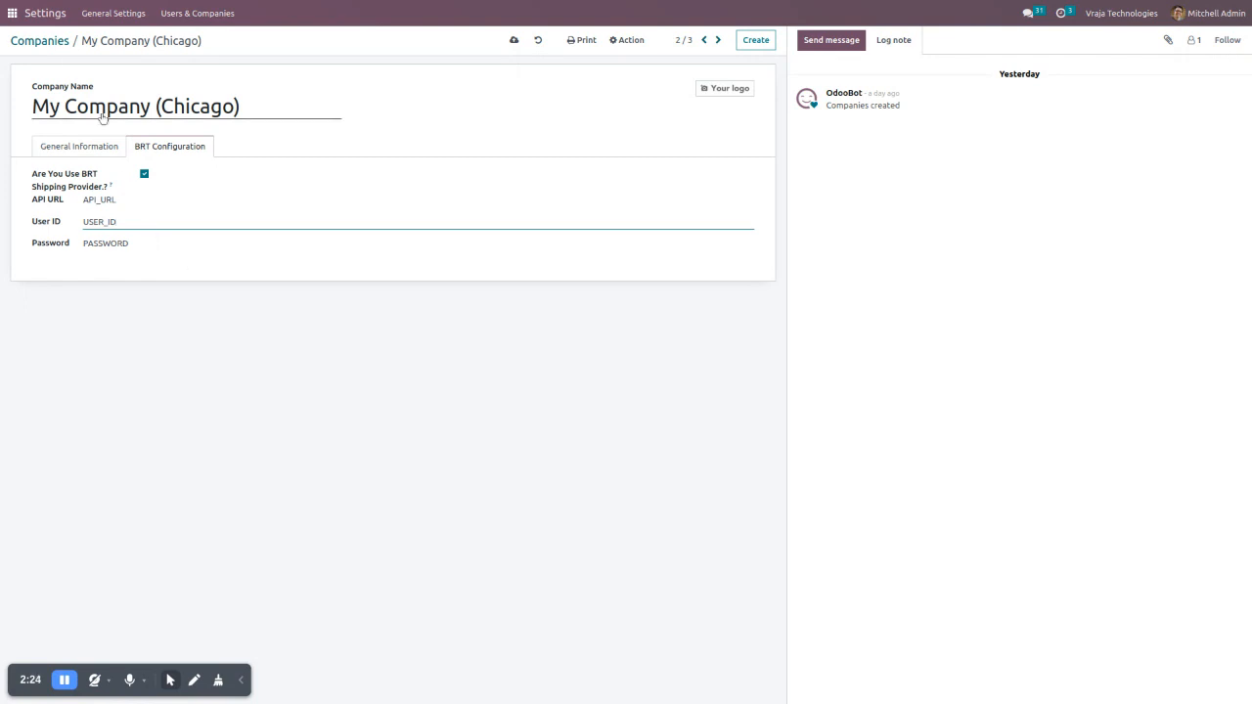
- Open the BRT Shipping Service record among the shipping methods of the Sales app
click(13, 16)
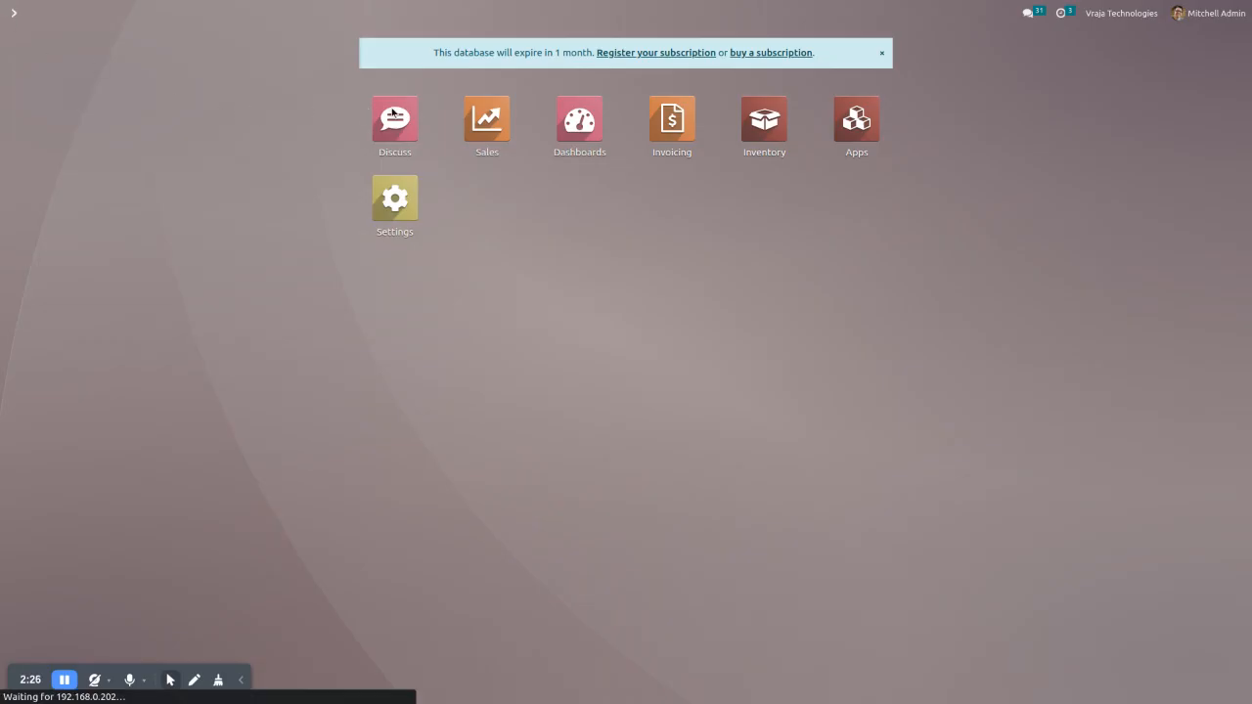
click(487, 121)
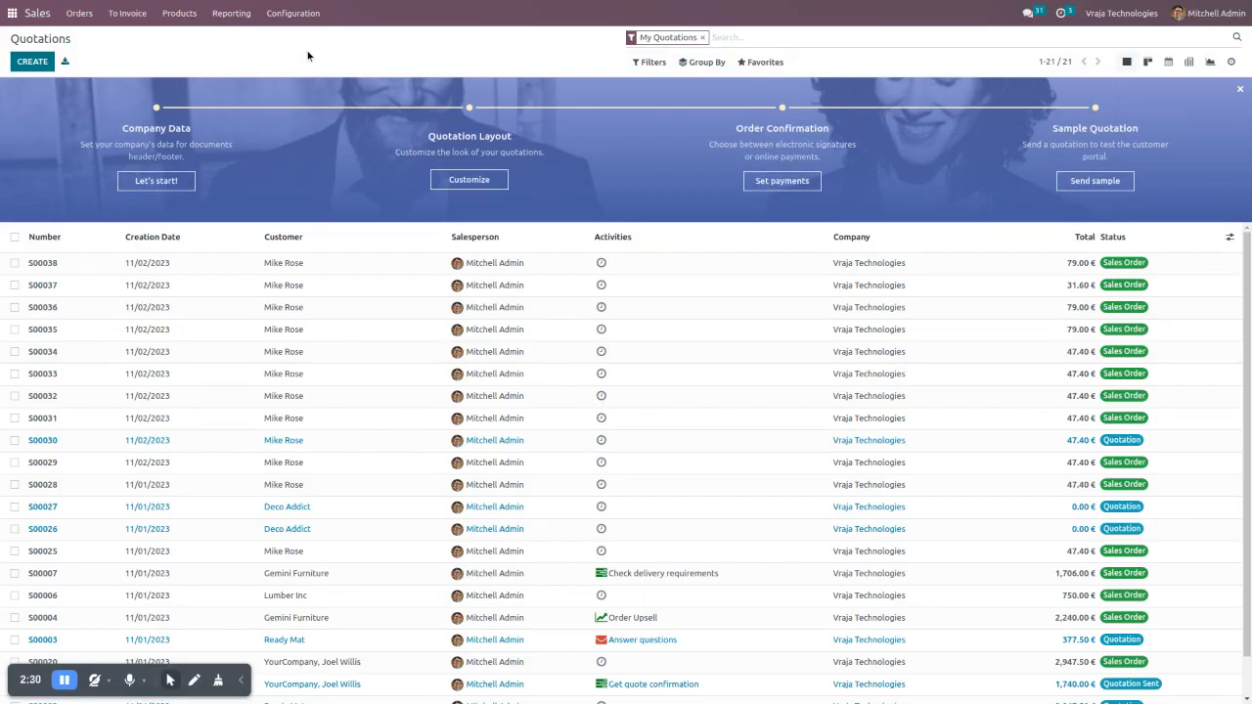
click(286, 18)
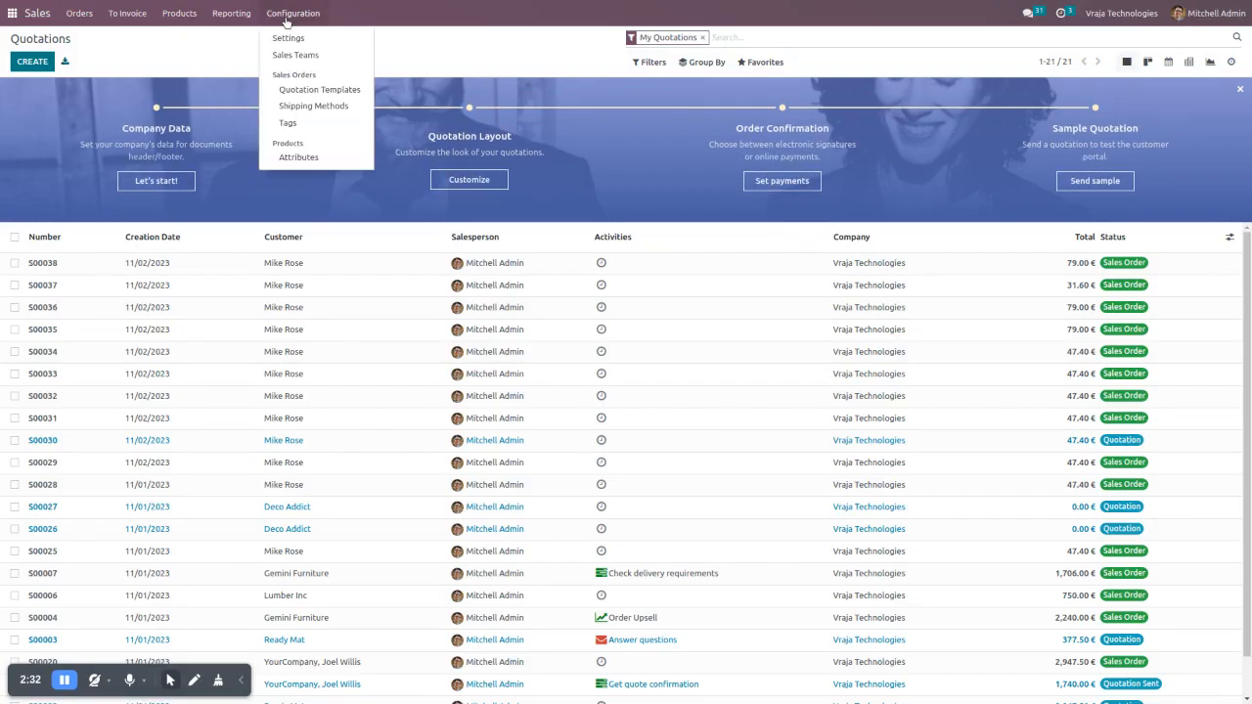
click(314, 107)
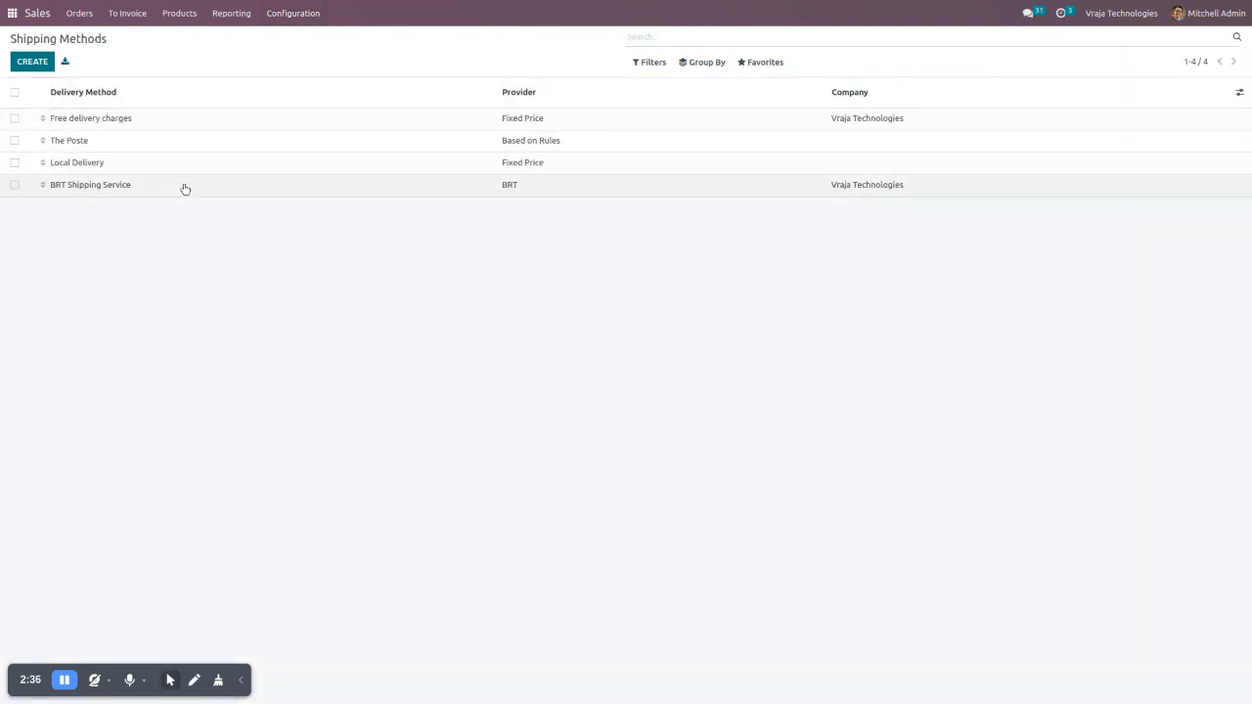
click(255, 192)
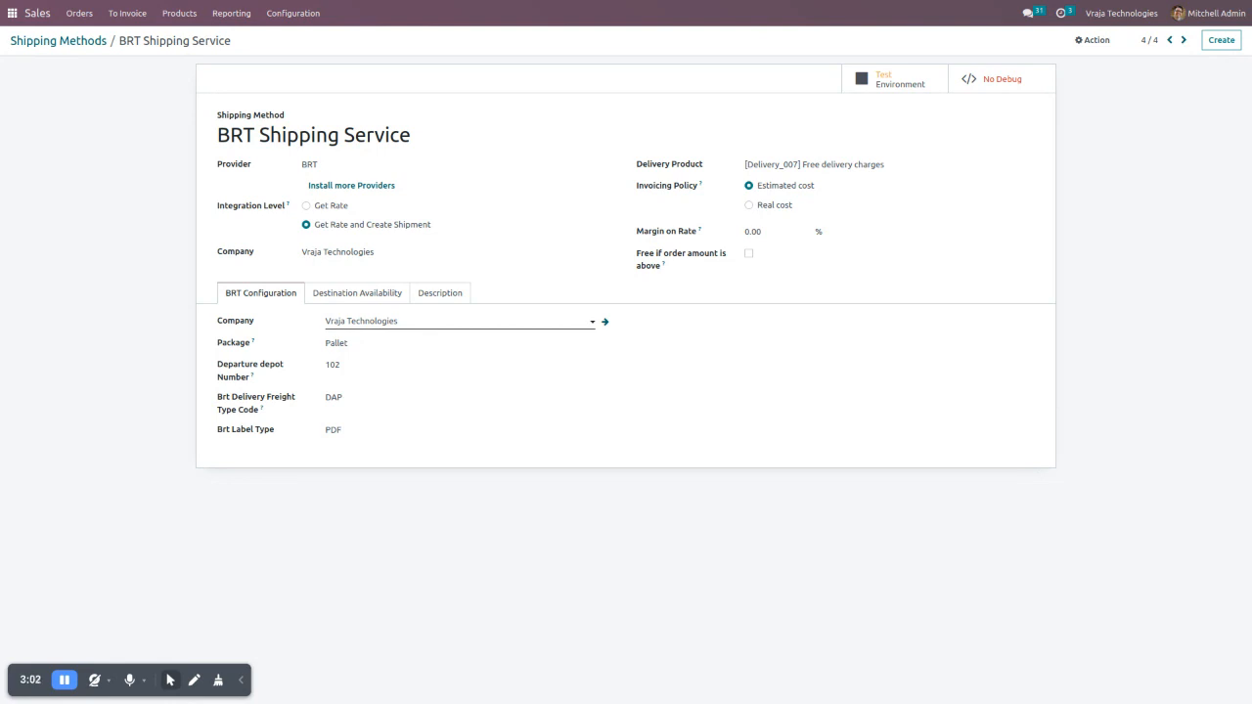
- Examine the shipping method's package, departure depot number, delivery freight type code and label type settings
click(429, 344)
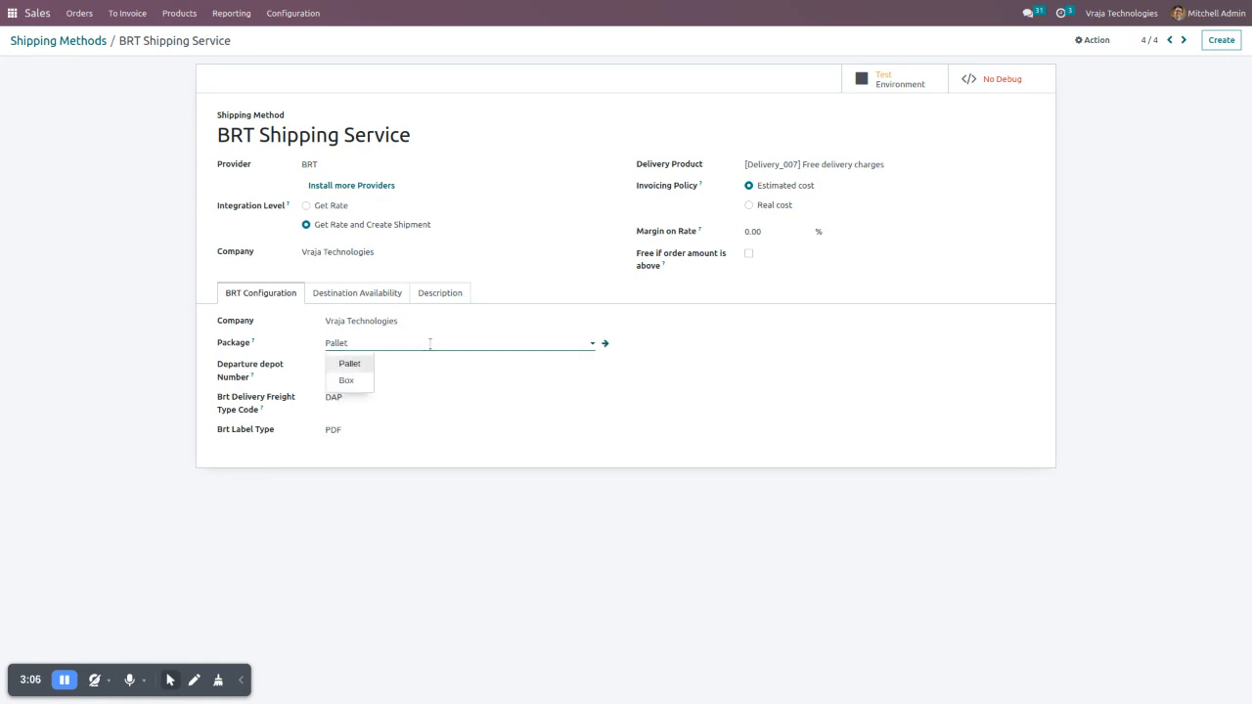
click(215, 486)
click(362, 363)
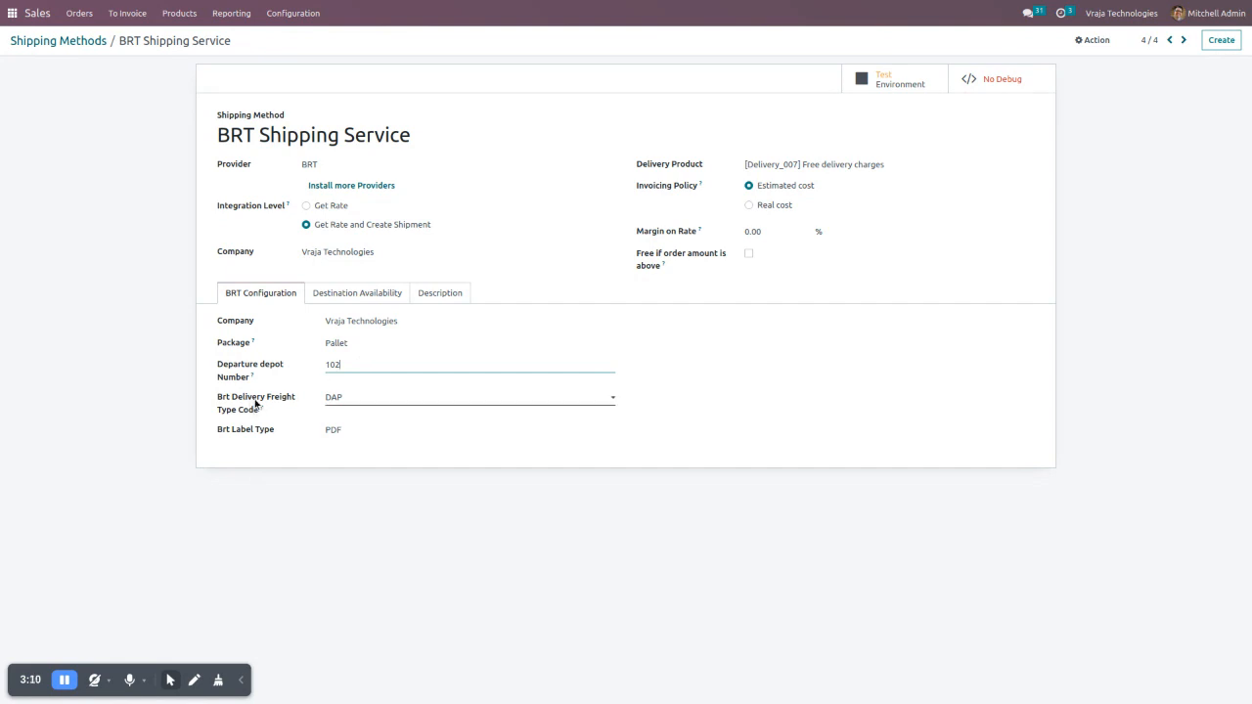
click(353, 402)
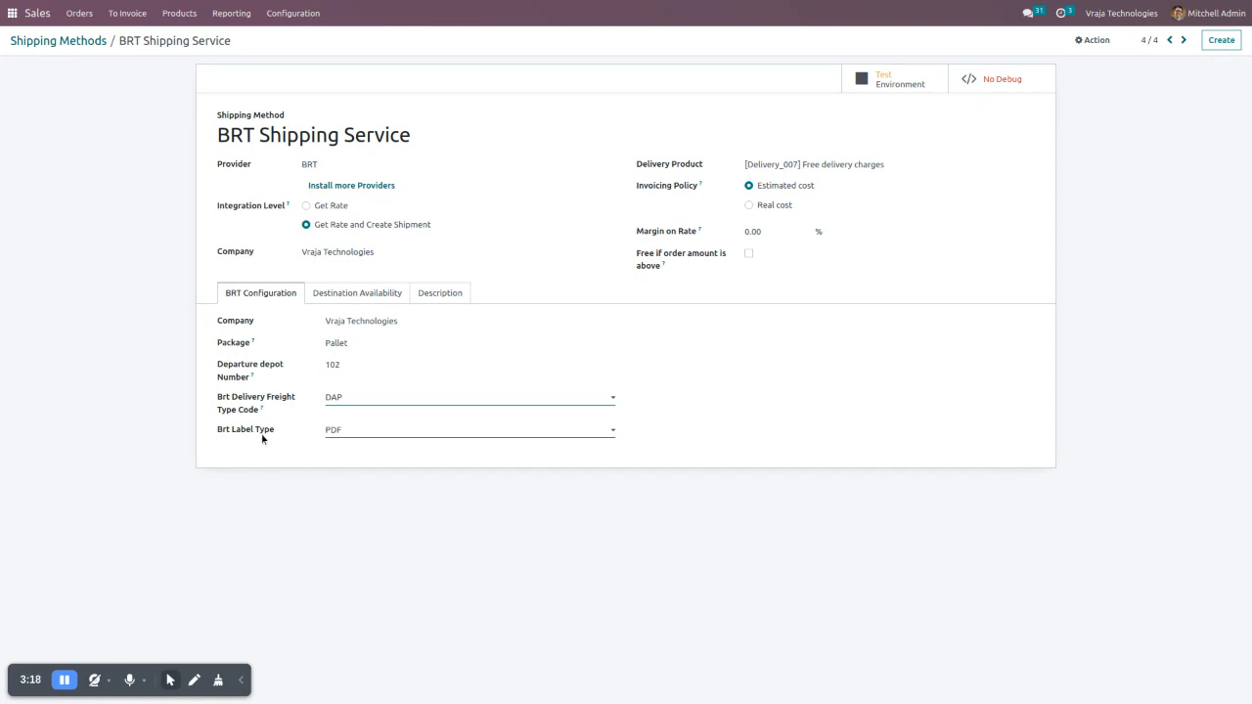
click(355, 433)
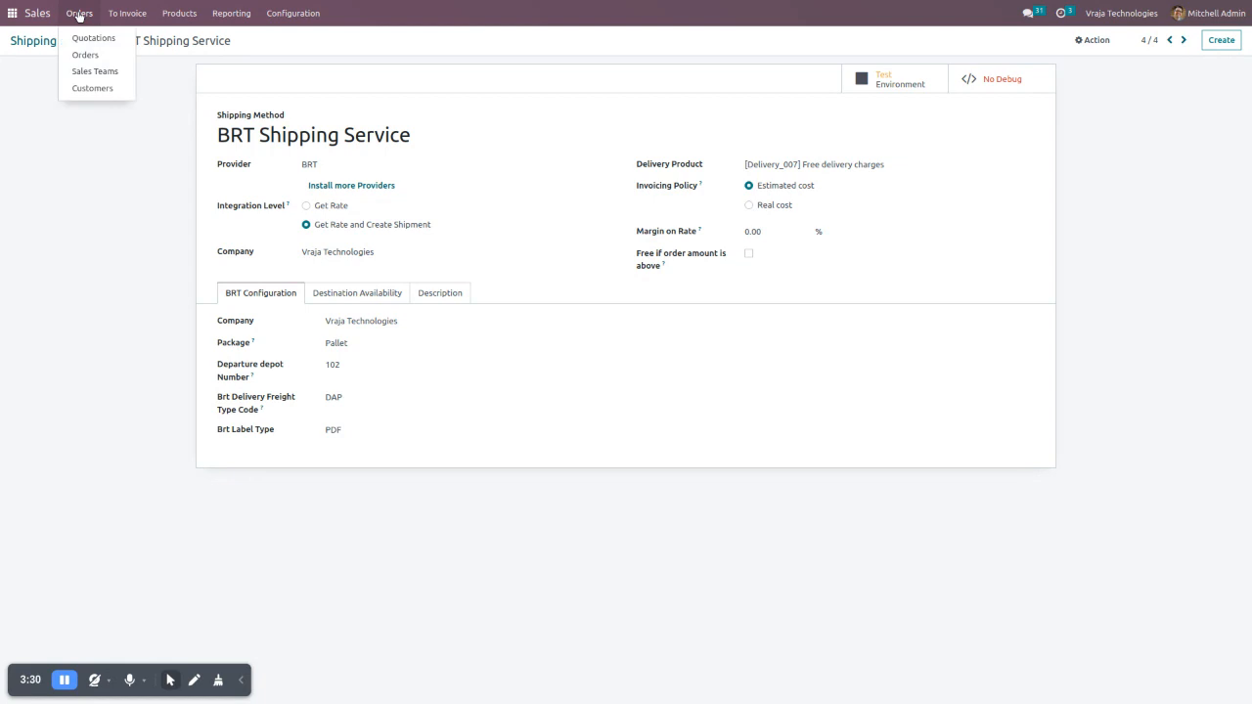
- Create a new sales quotation and fill in the customer's name
click(42, 20)
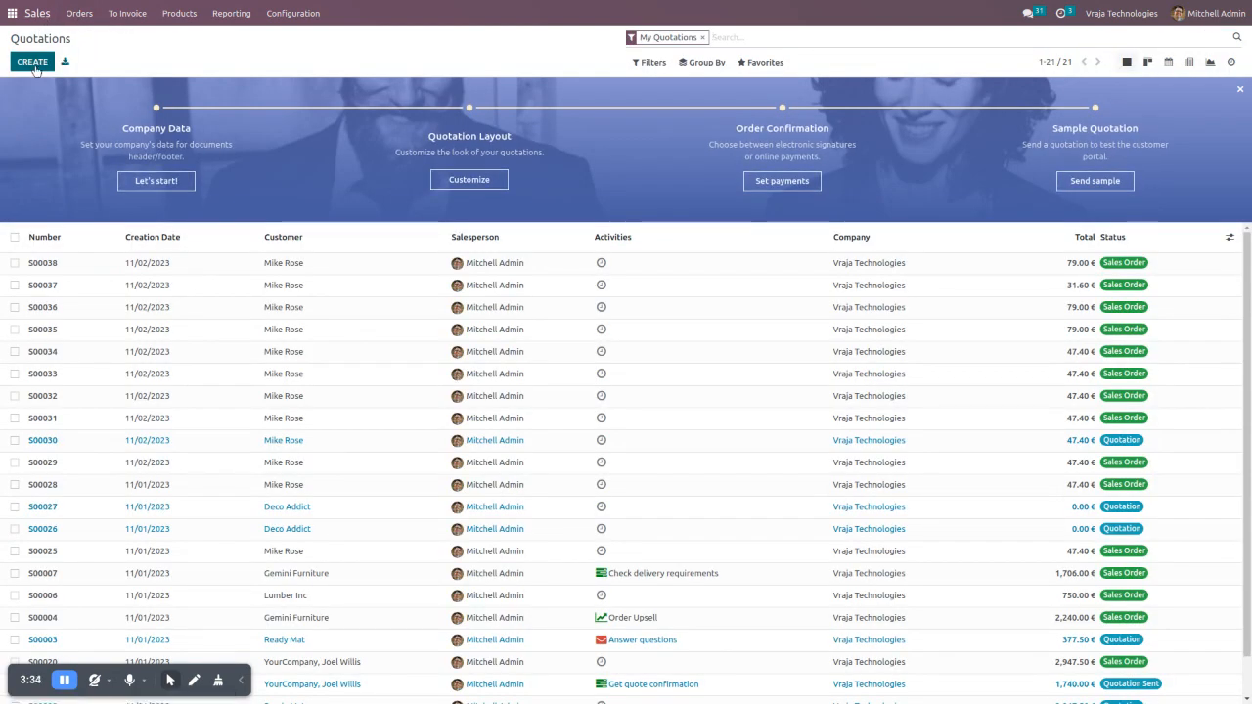
click(32, 63)
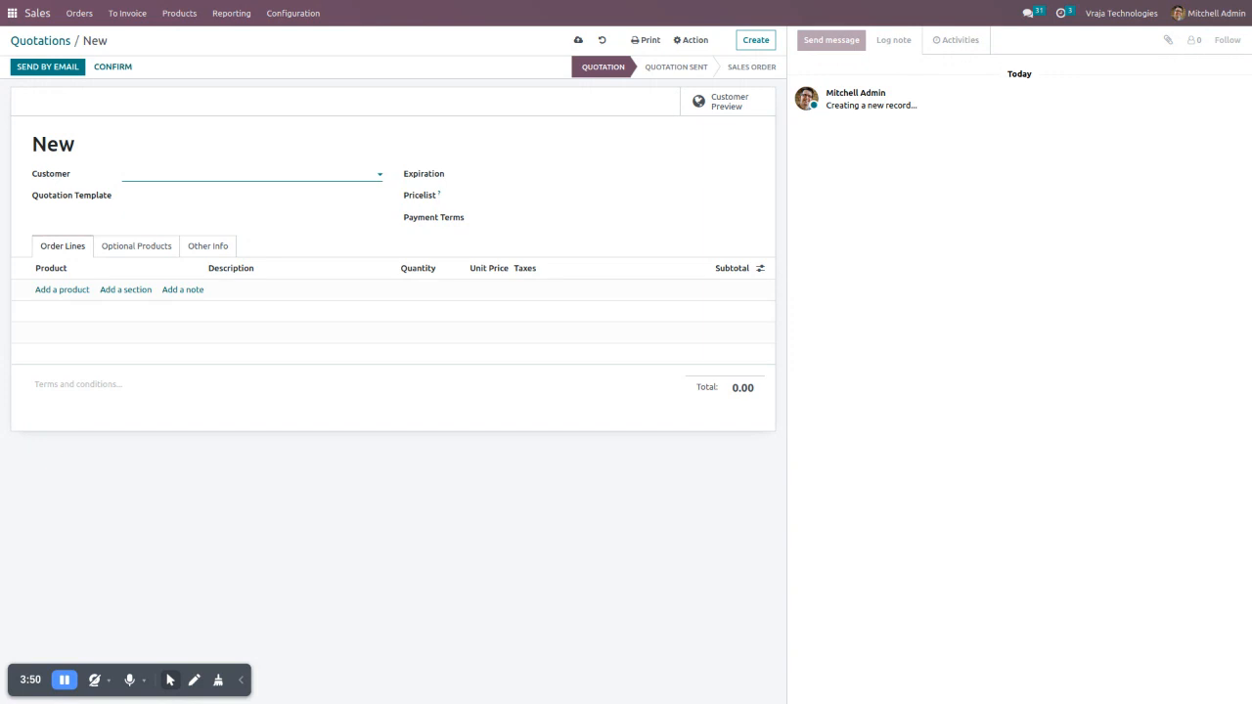
text(mik)
key(Return)
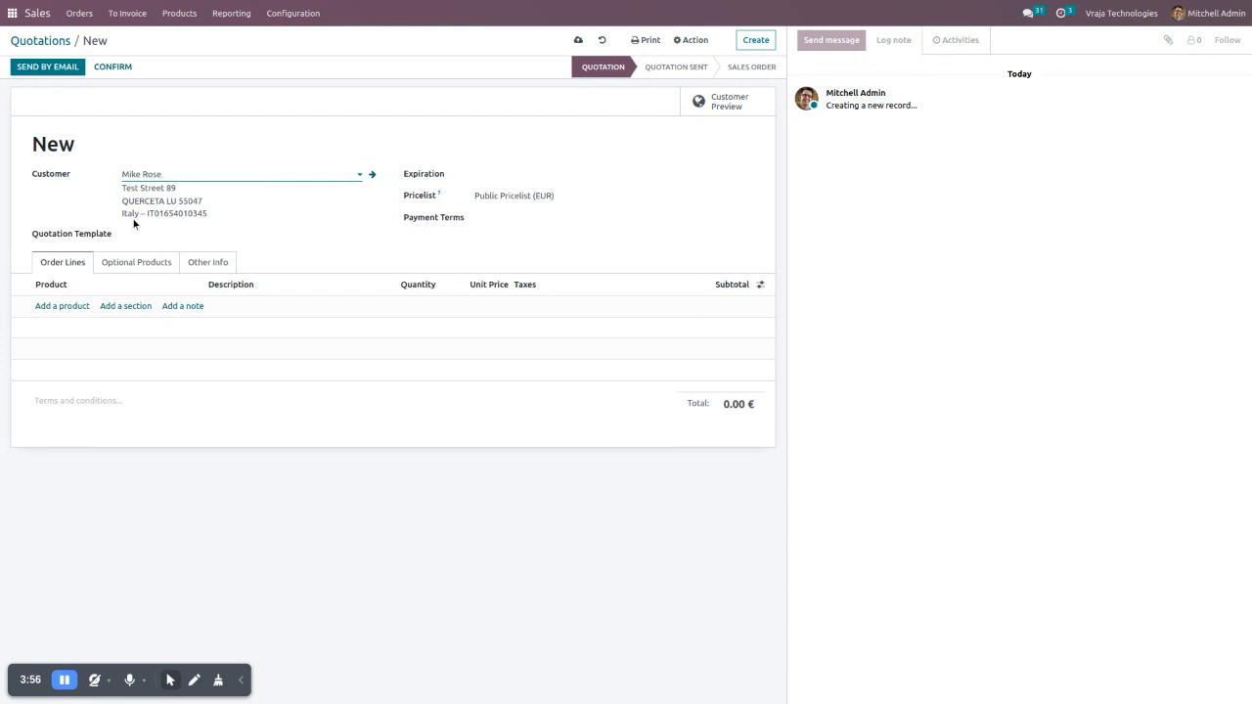
- Add the product [E-COM08] Storage Box to the order lines with a quantity of 2
click(66, 307)
text(sto)
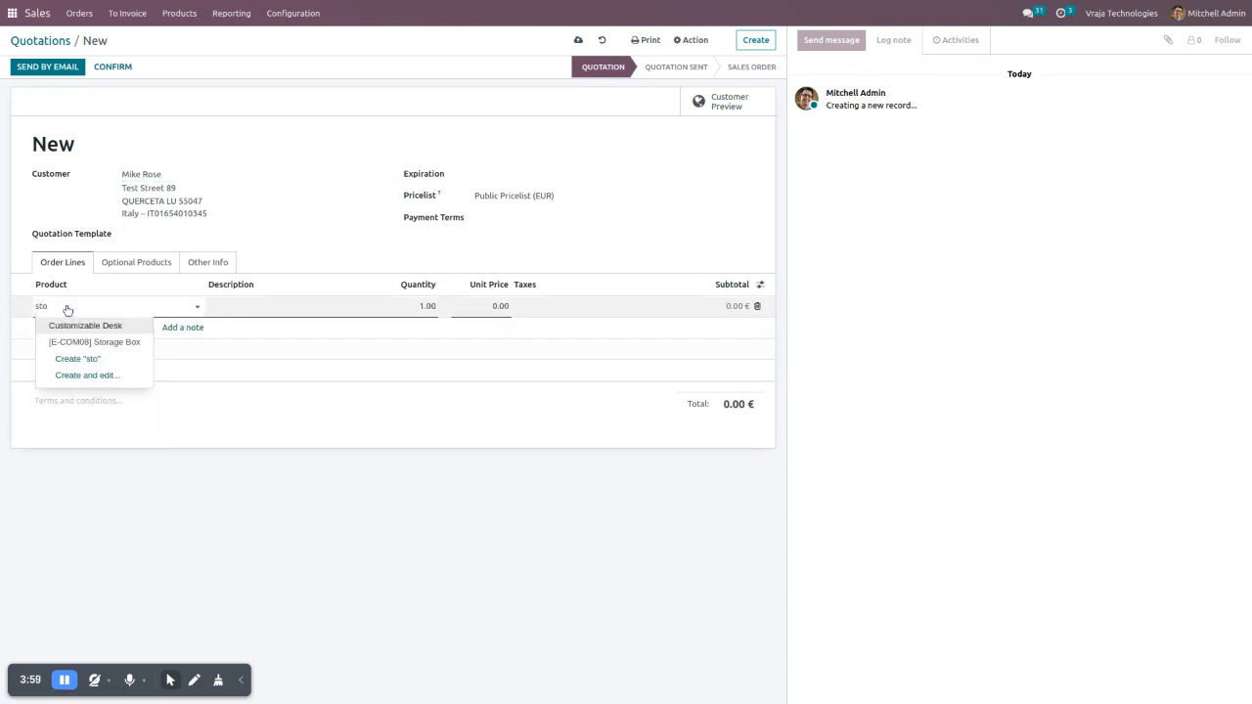
key(Down)
key(Return)
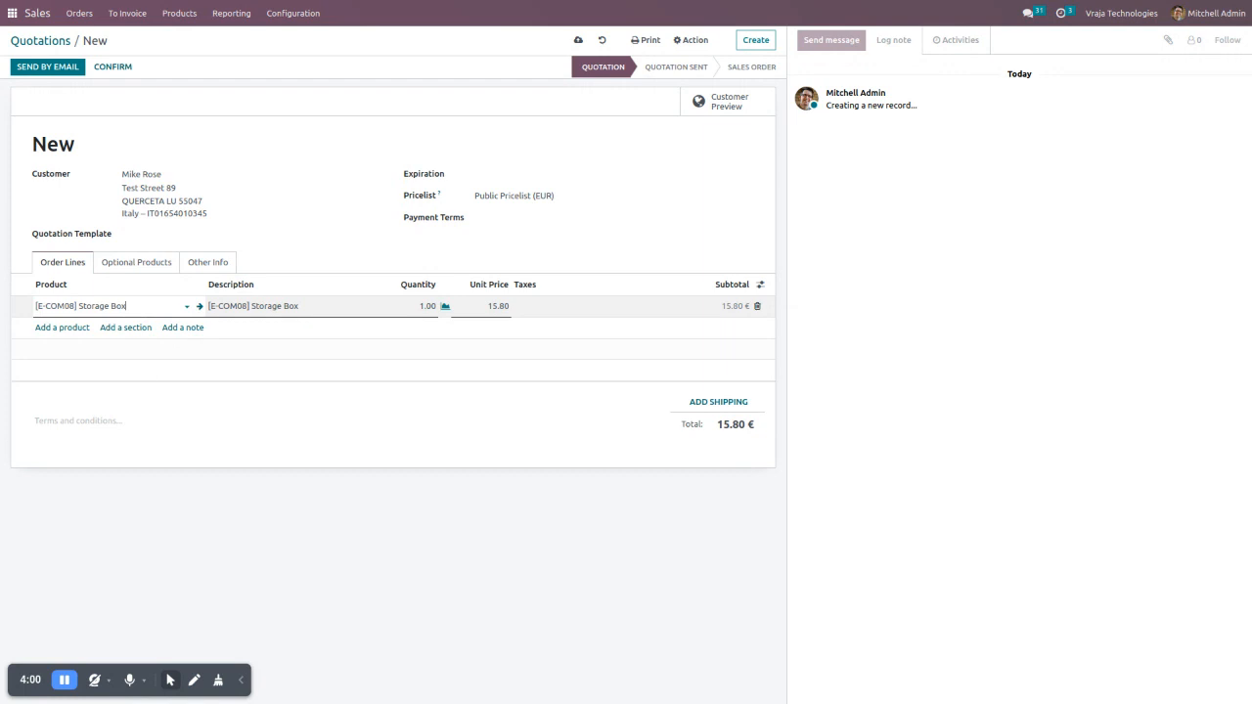
click(411, 305)
text(2)
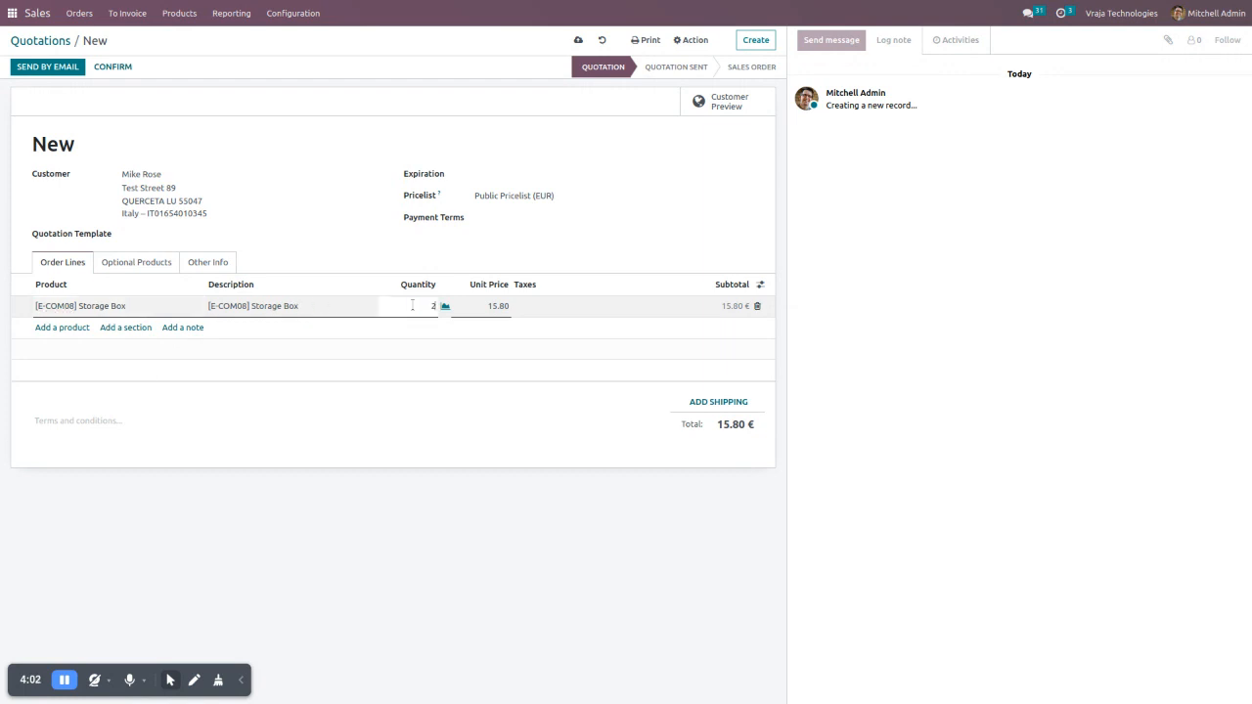
click(489, 427)
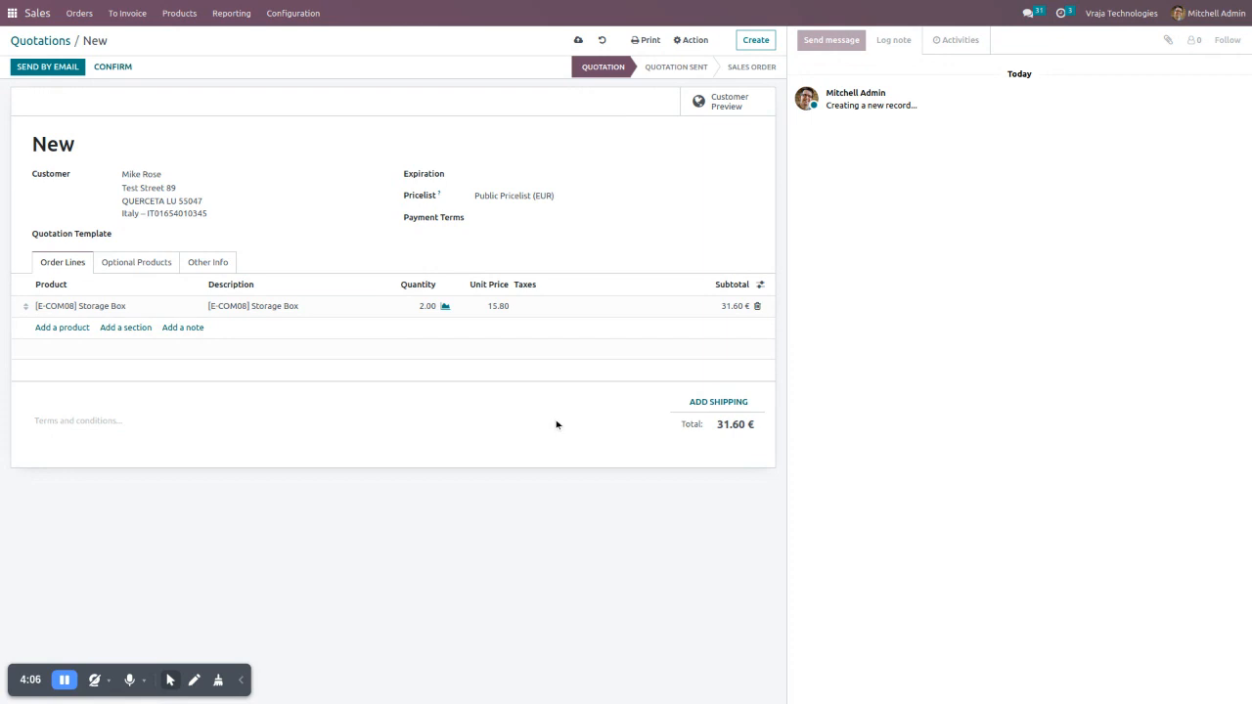
- Add shipping to the quotation with BRT Shipping Service as the shipping method
click(717, 403)
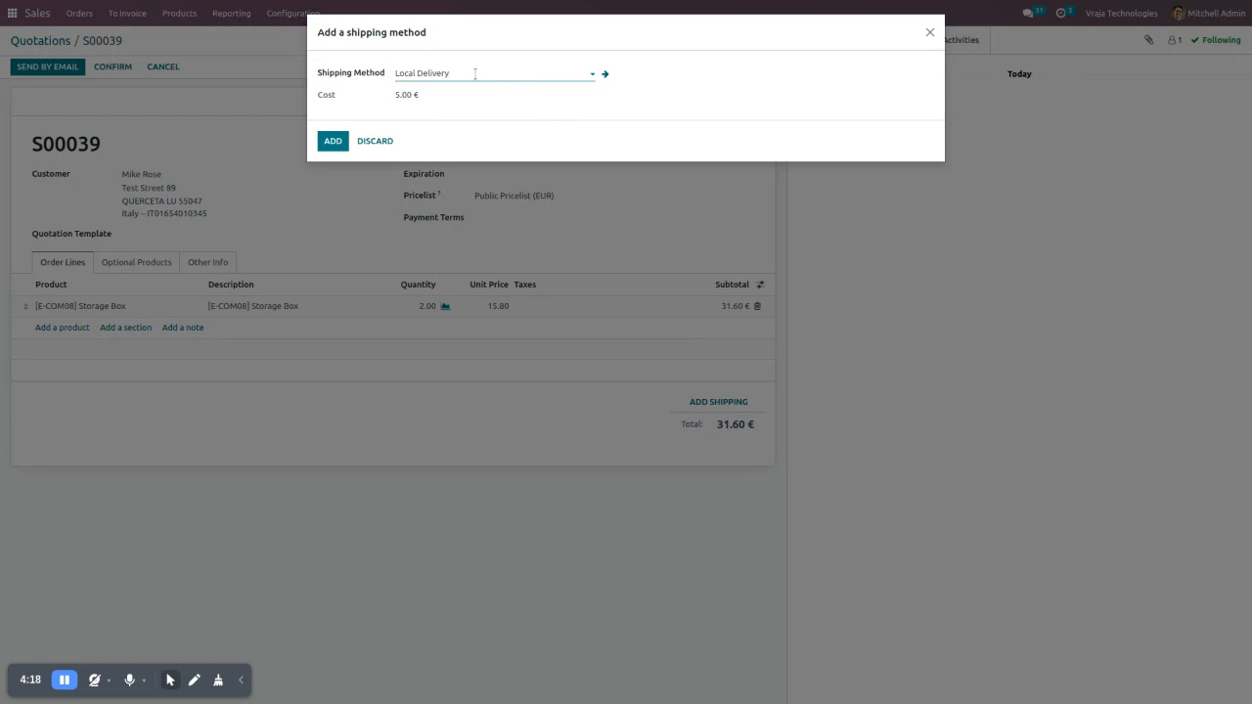
click(475, 74)
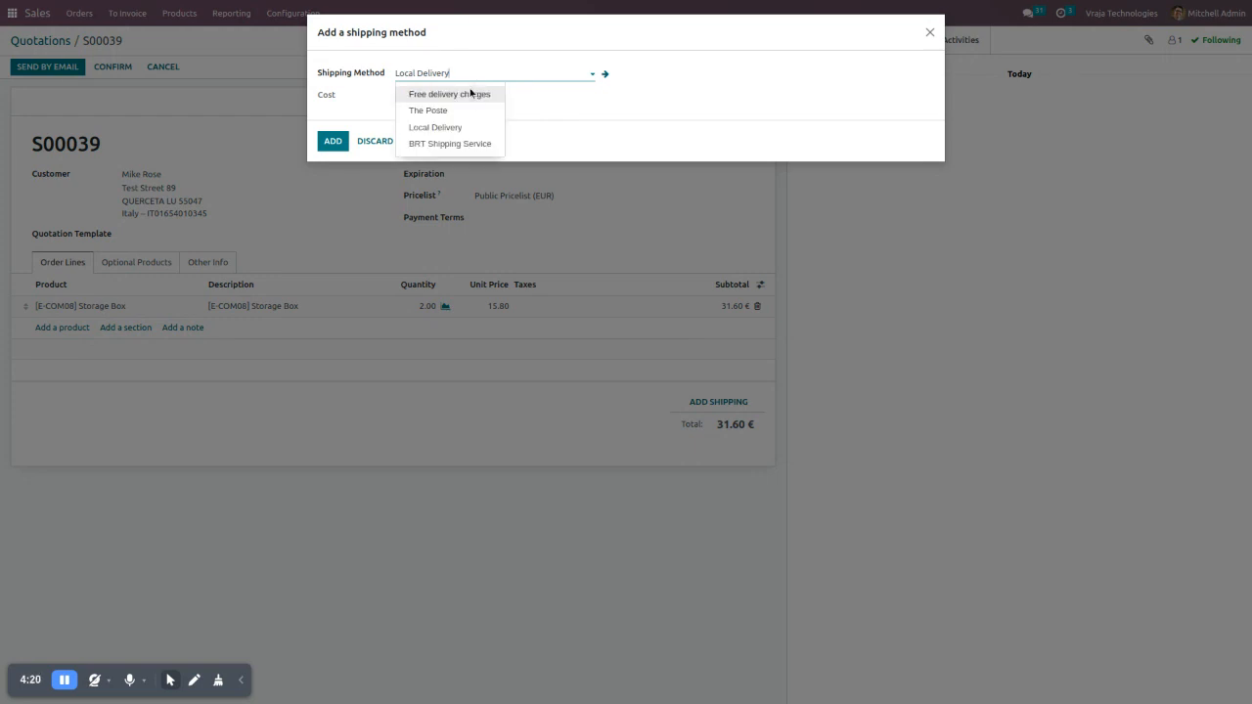
click(442, 144)
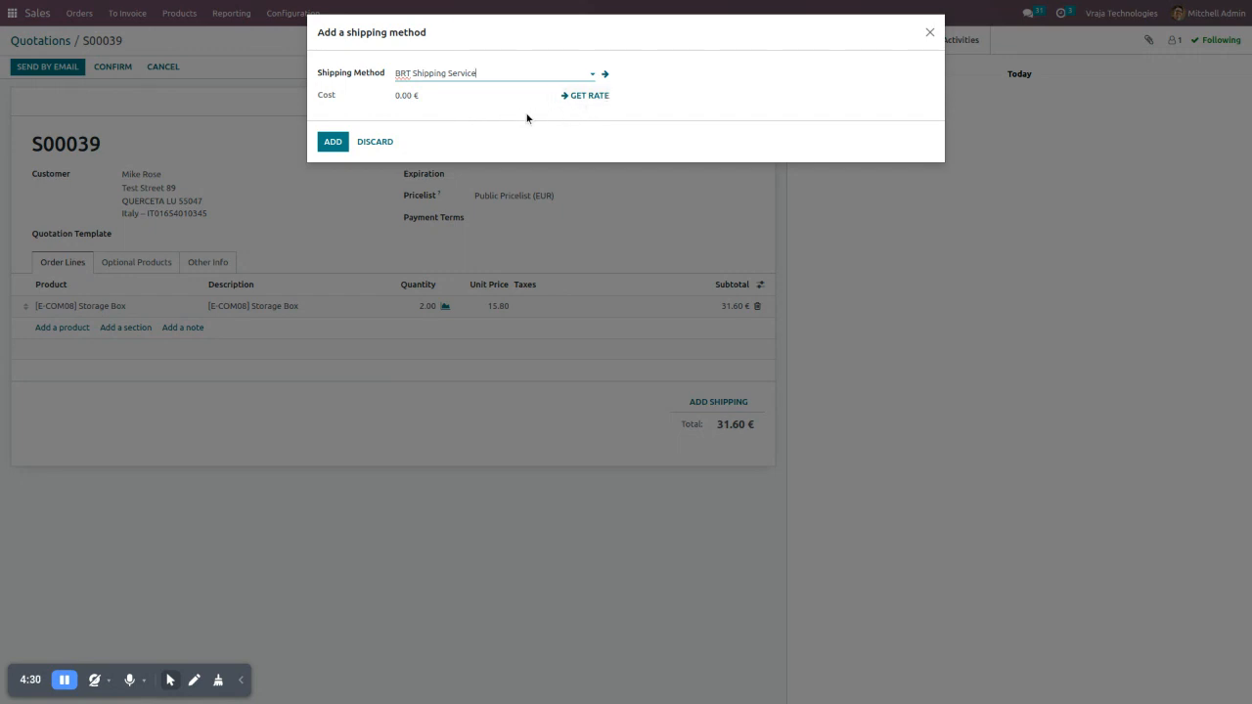
click(330, 143)
click(330, 142)
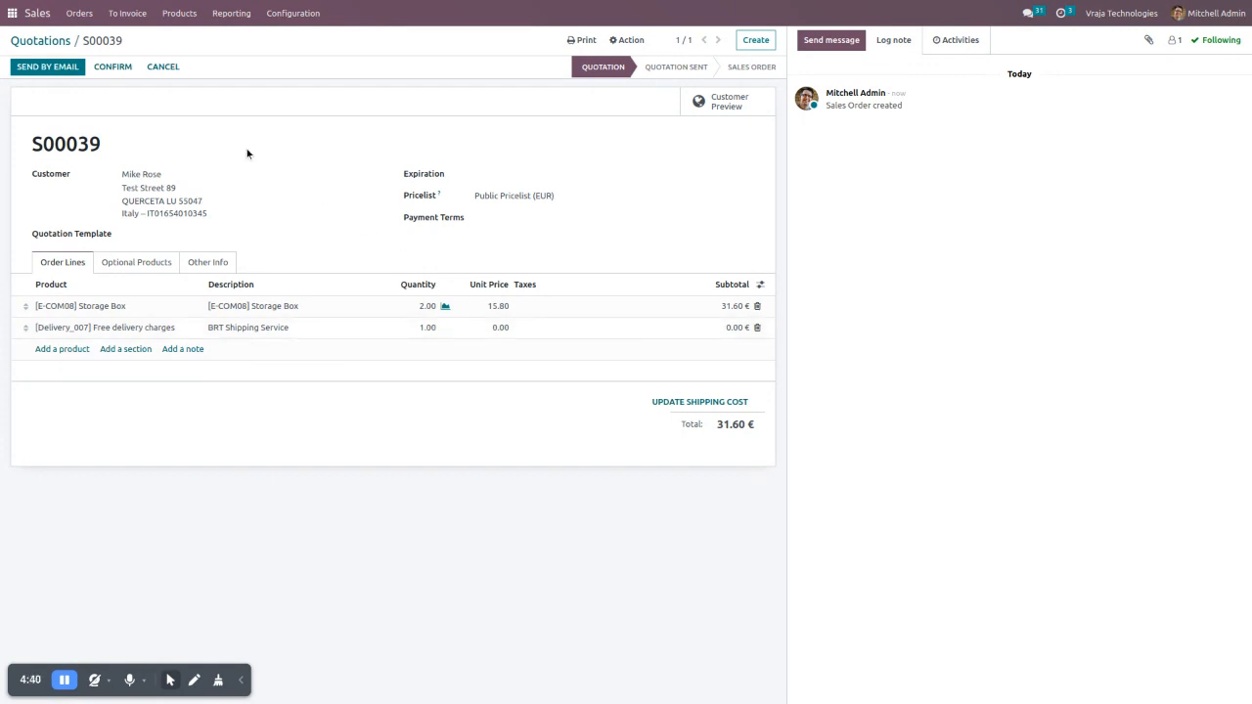
- Confirm the quotation as a sales order and open its delivery order
click(111, 66)
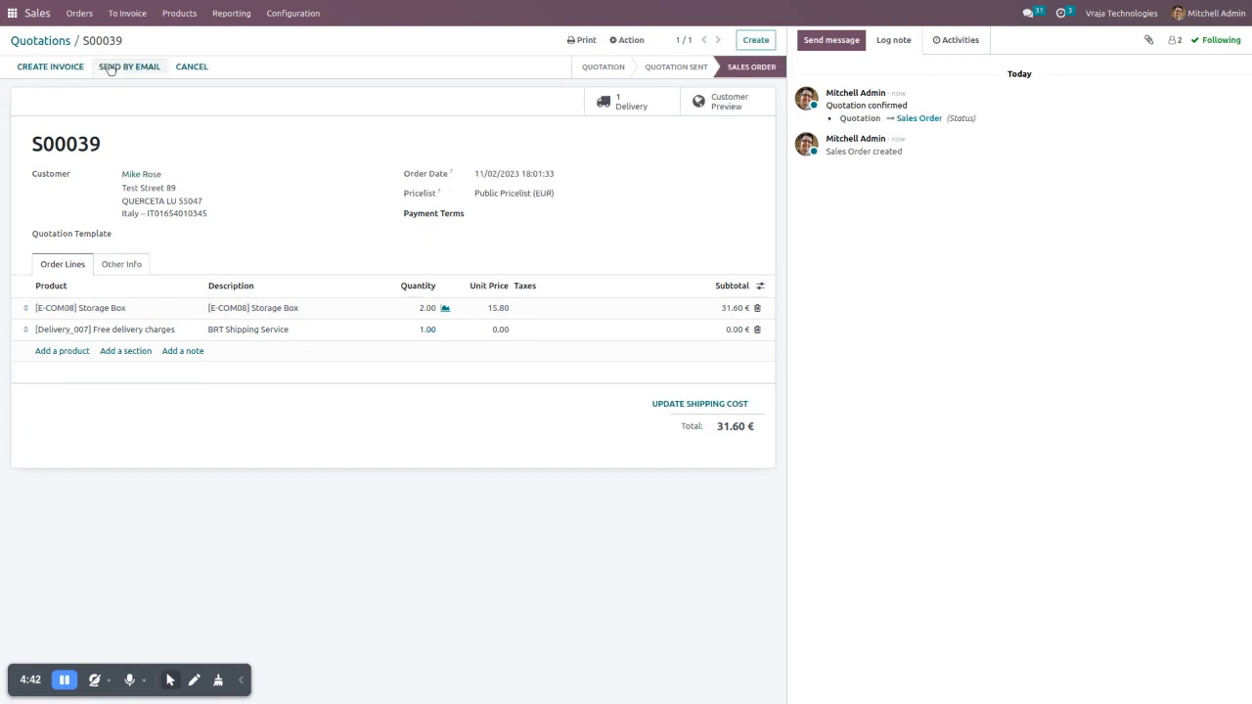
click(627, 104)
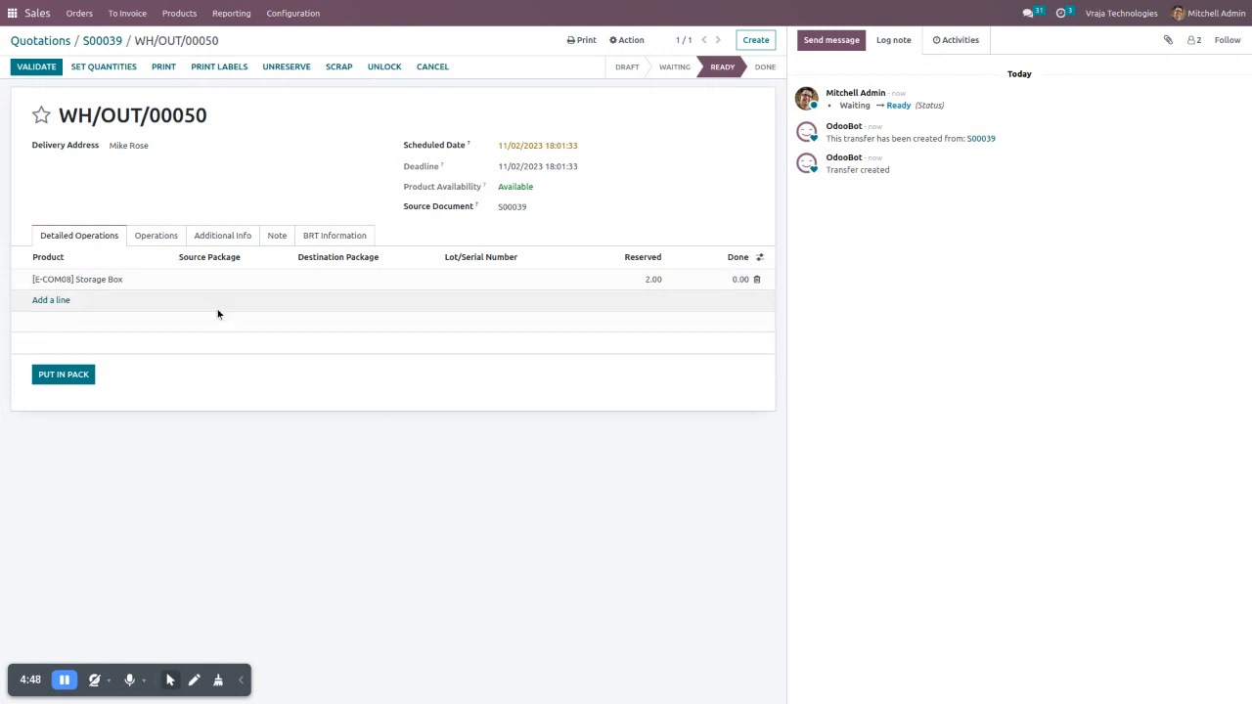
- Check the carrier in the delivery order's additional information and return to its detailed operations
click(212, 236)
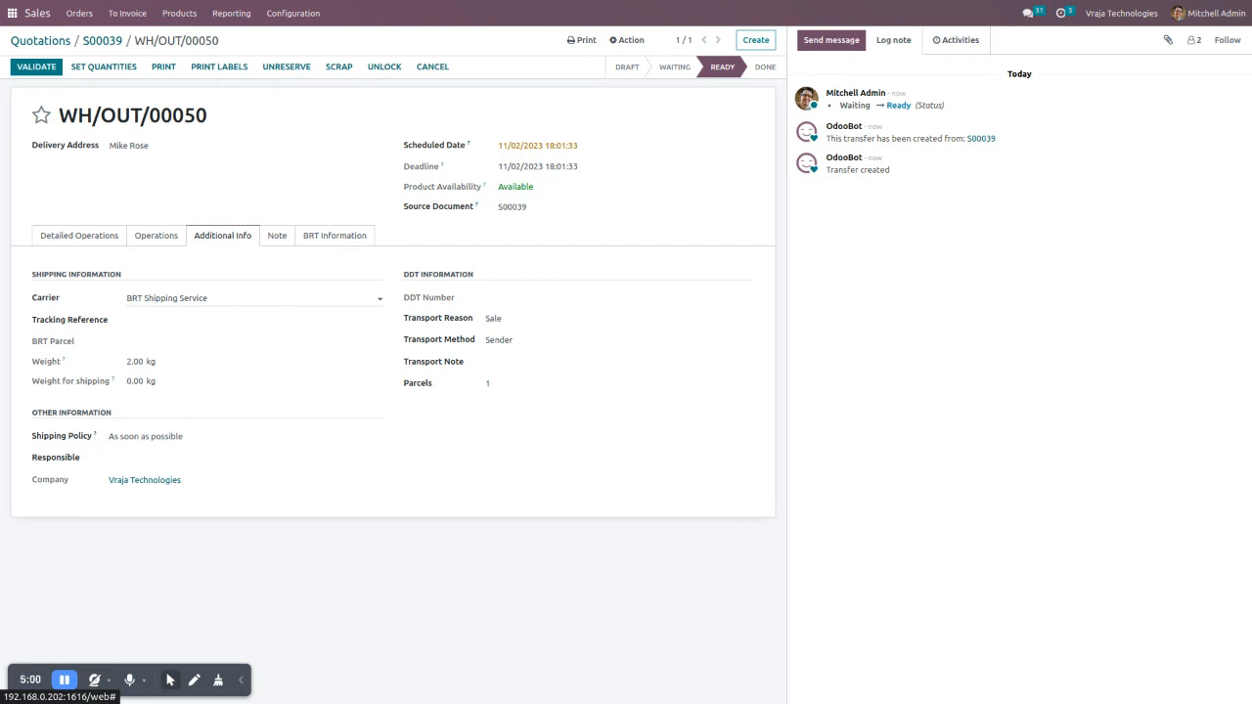
click(271, 298)
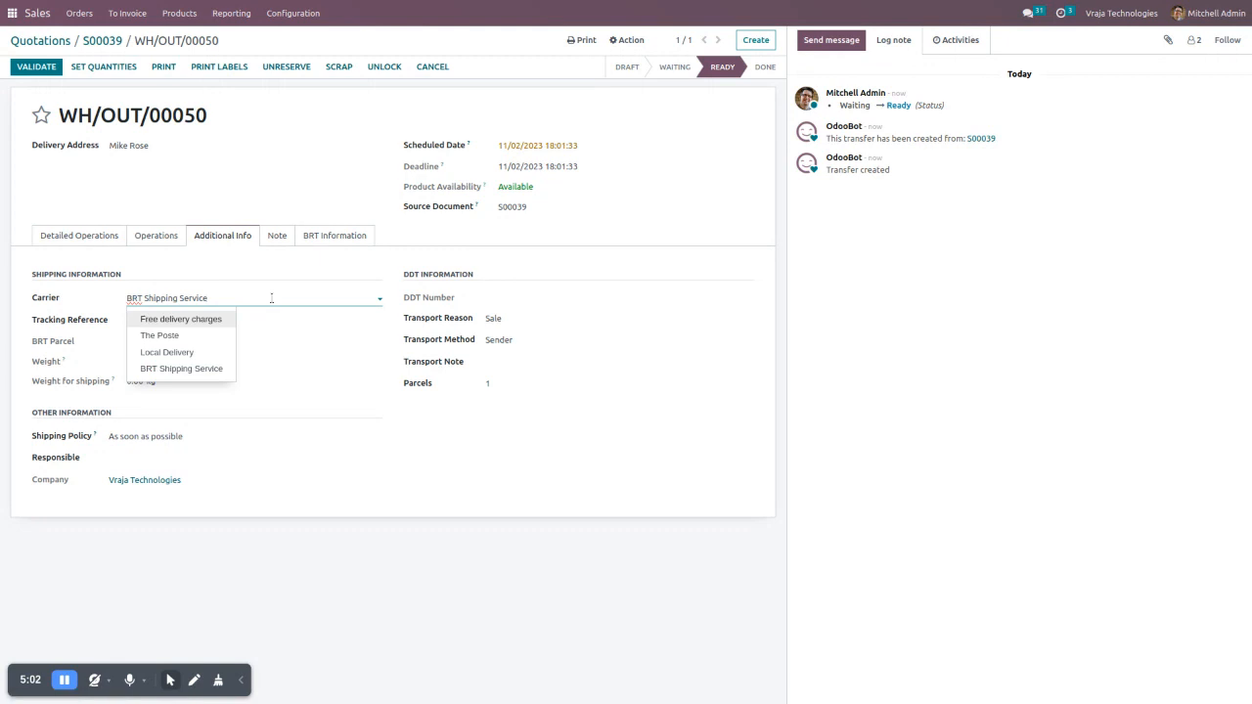
click(275, 265)
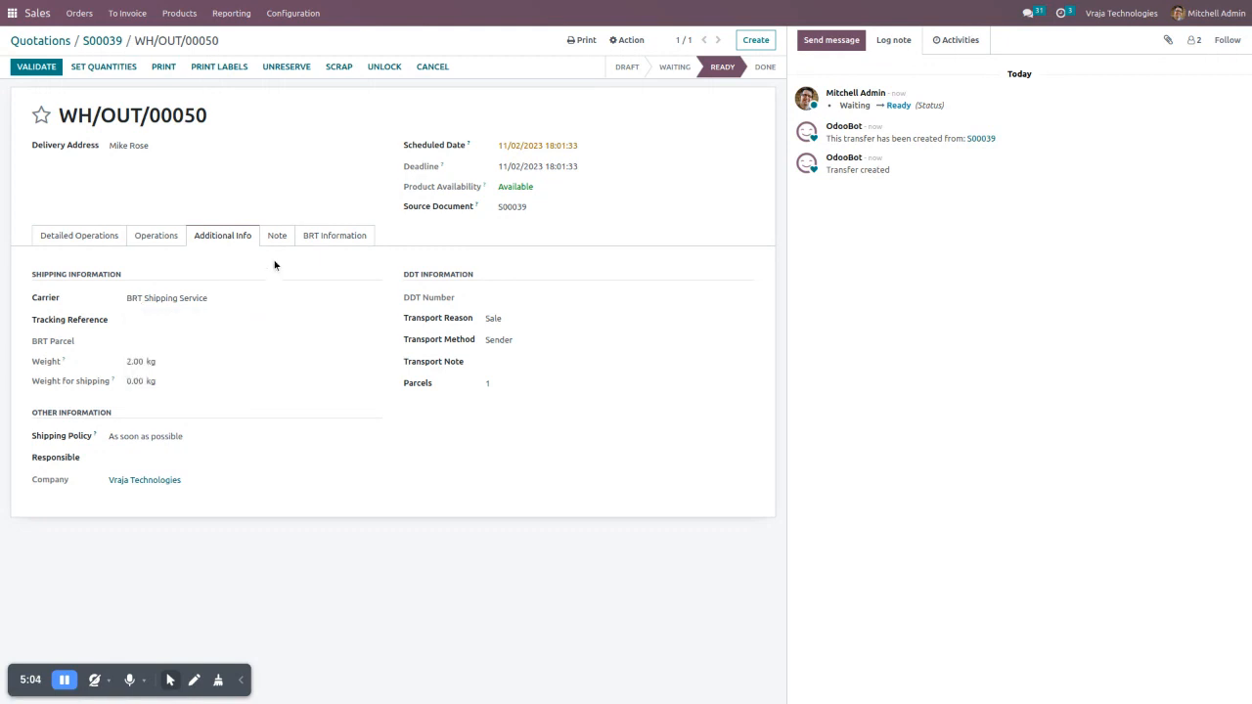
click(79, 237)
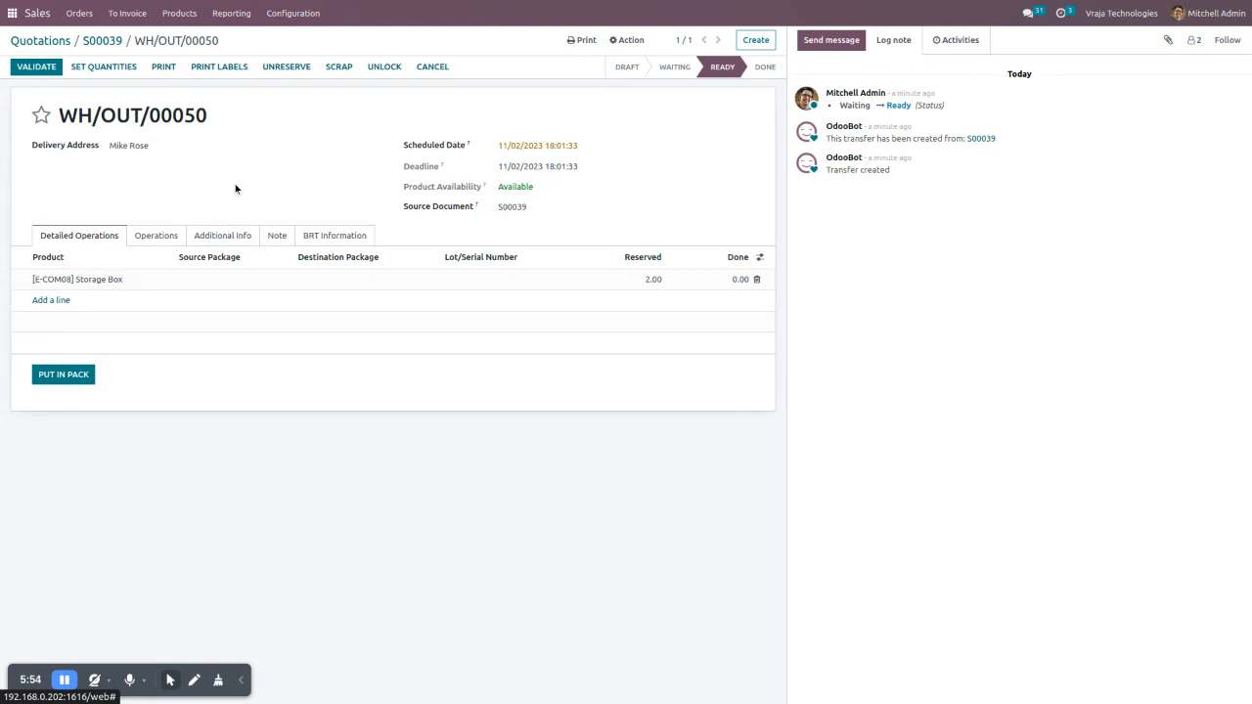
- Look up the package options in the Sales settings by searching for "package", and return to the delivery order
click(292, 17)
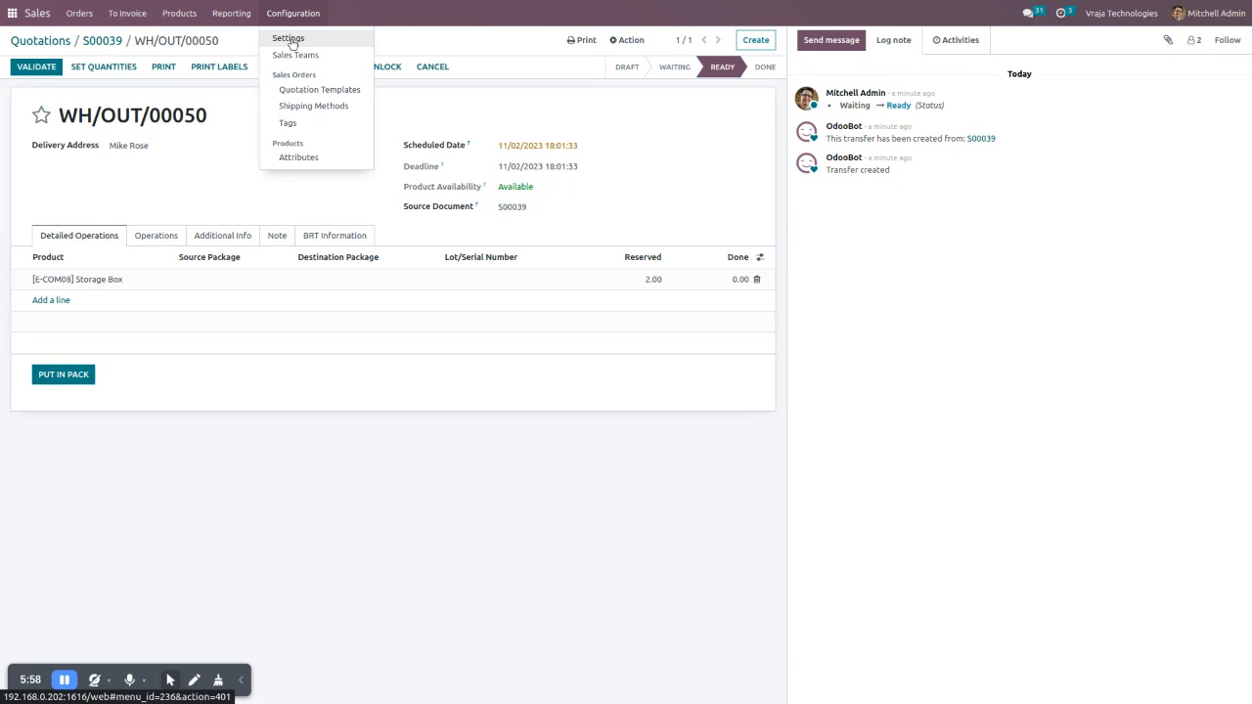
click(289, 40)
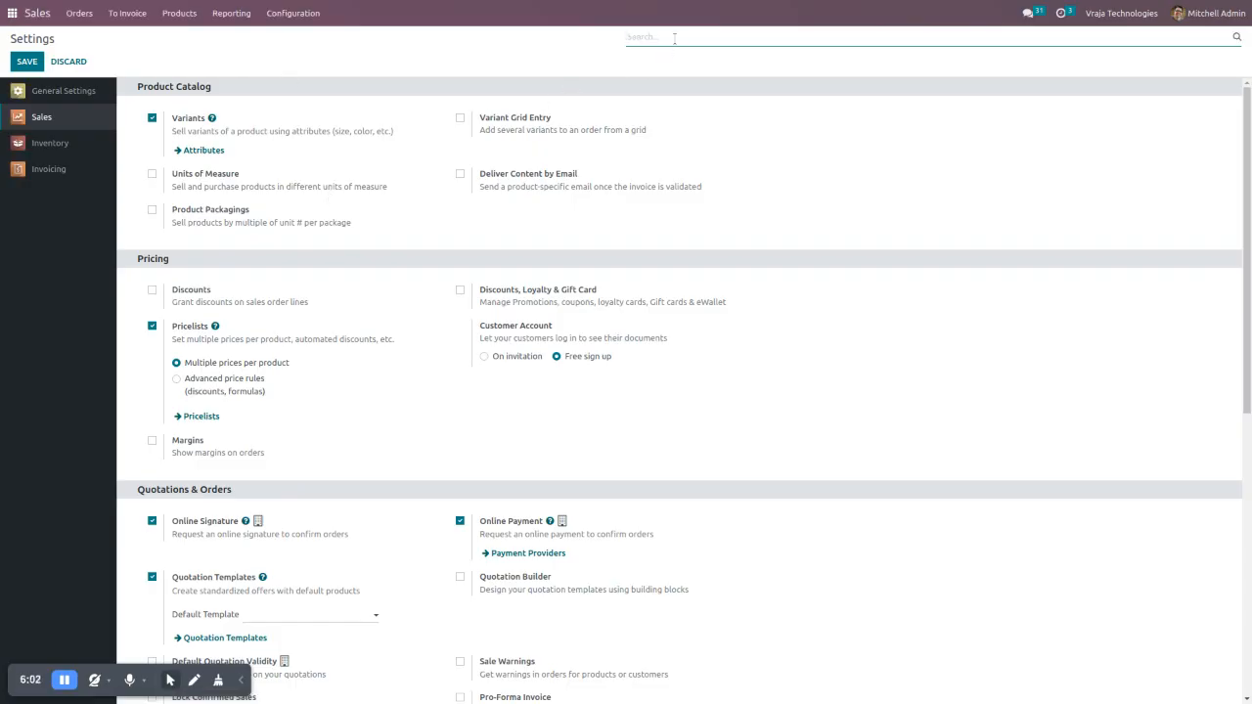
text(package)
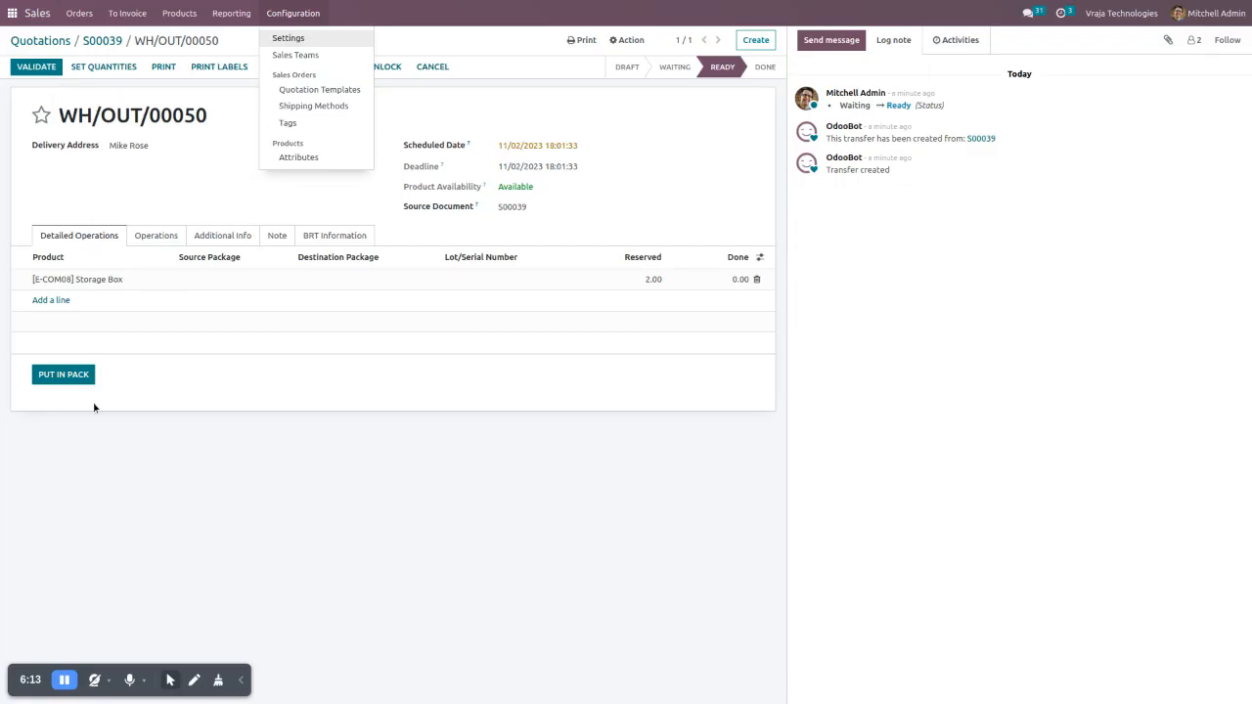
click(57, 416)
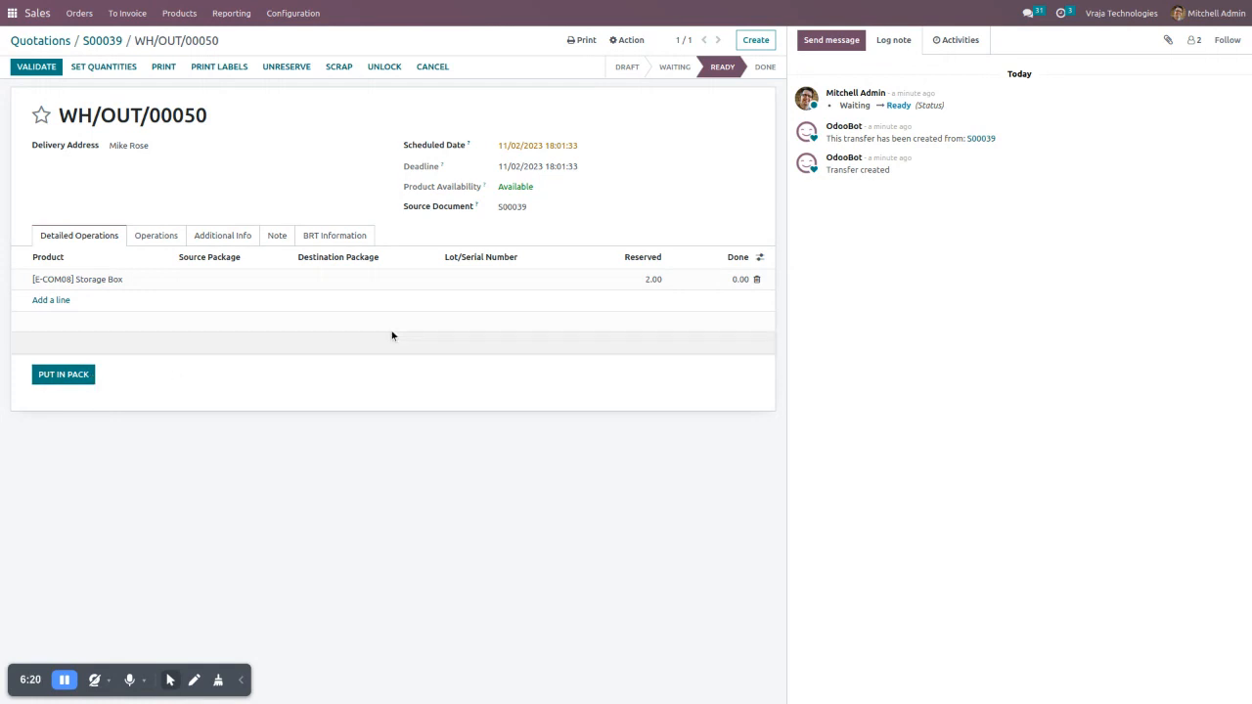
- Check which delivery package types are offered when packing the delivery order, and discard the package details
click(68, 376)
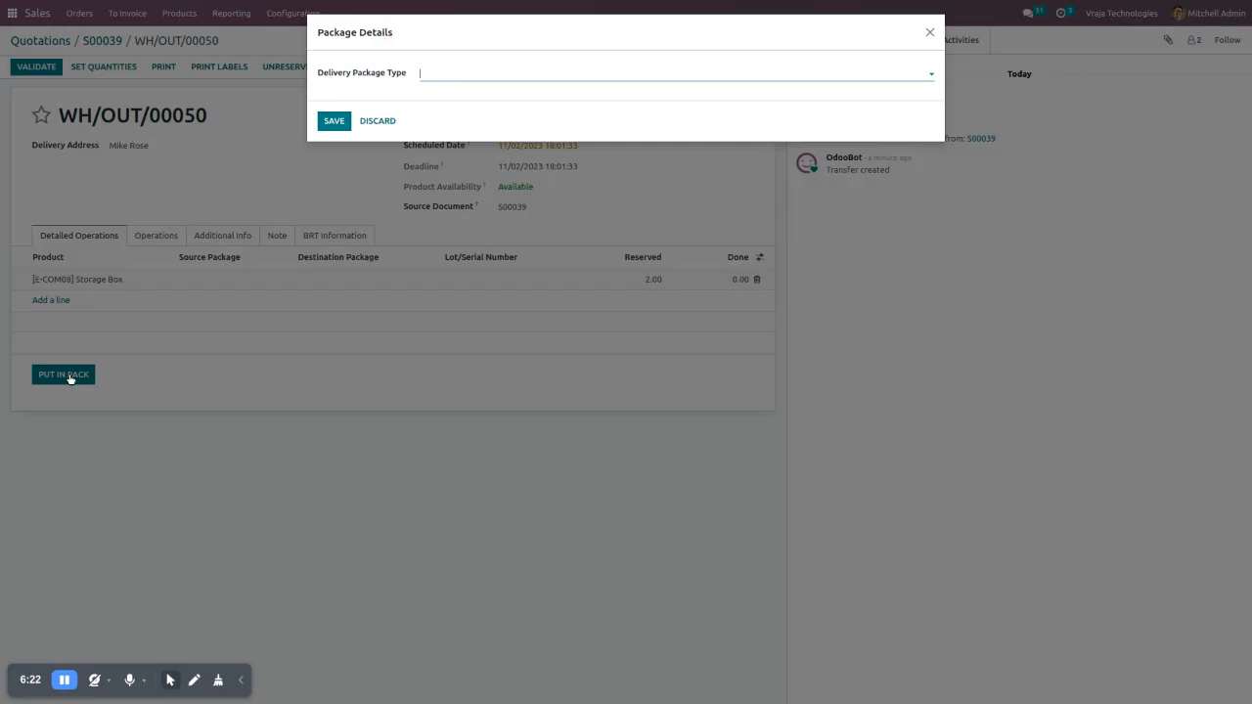
click(432, 72)
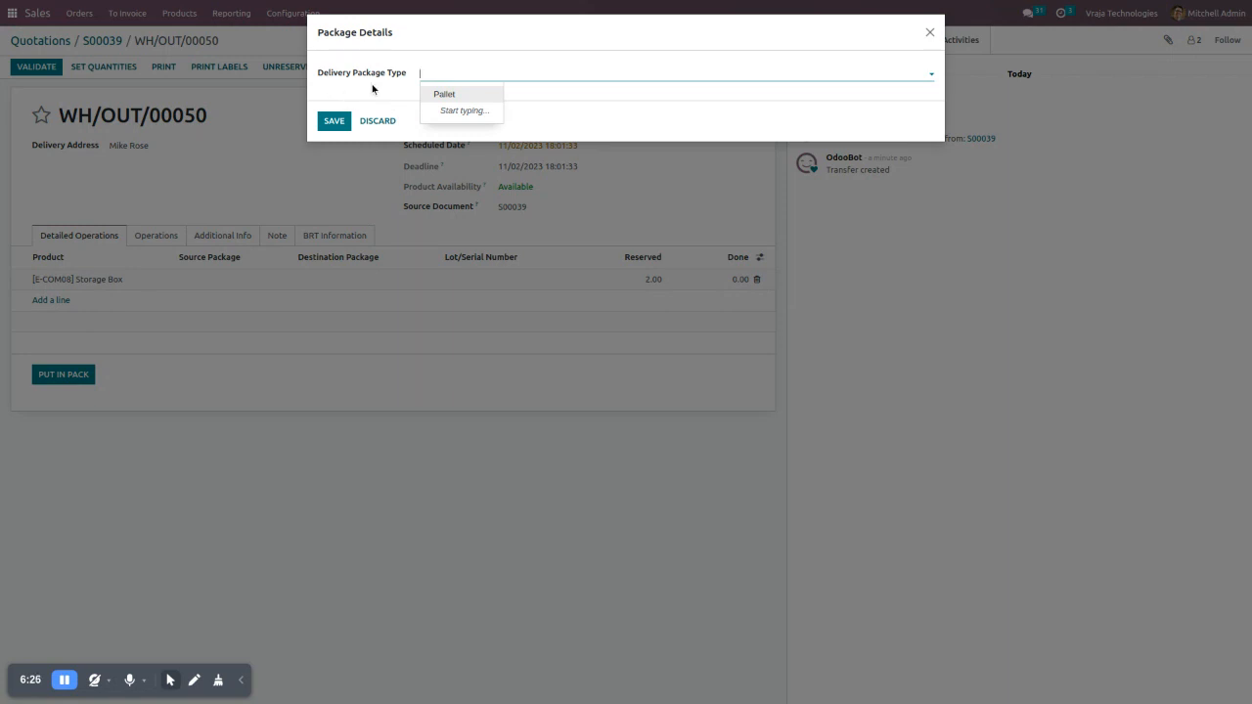
click(375, 121)
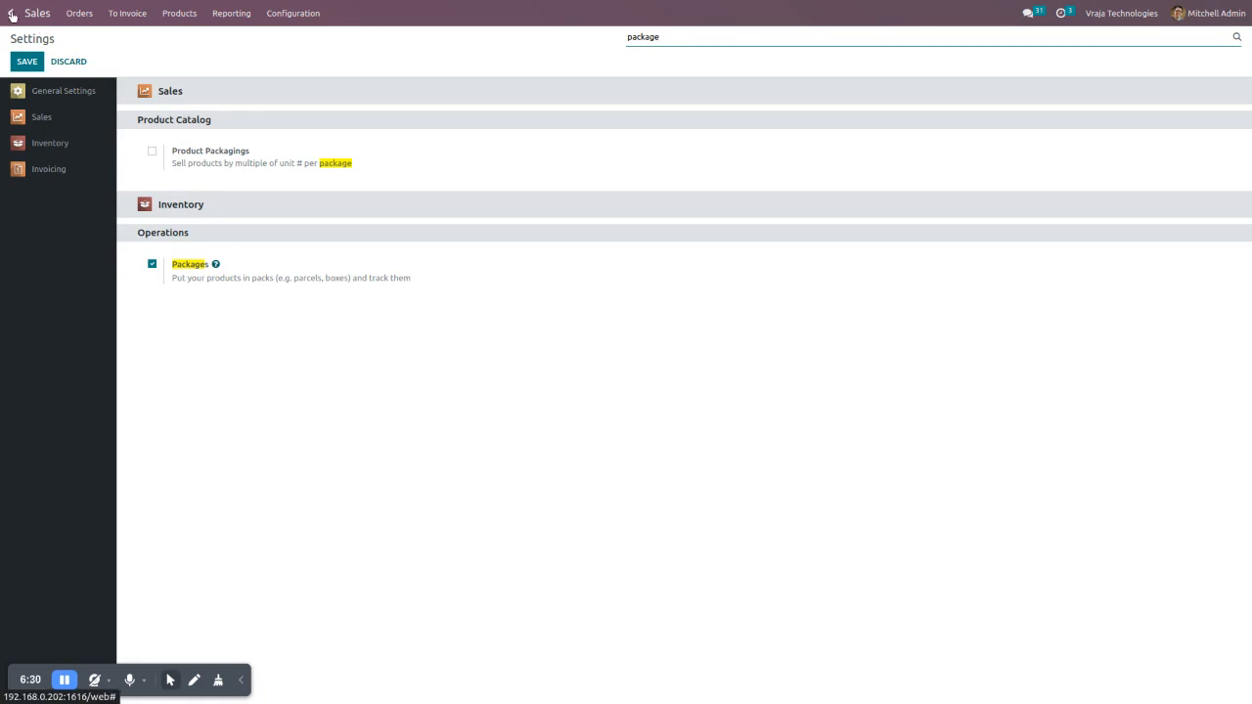
- Review the Pallet package type for the BRT carrier in the Inventory configuration and return to the package types list
click(12, 14)
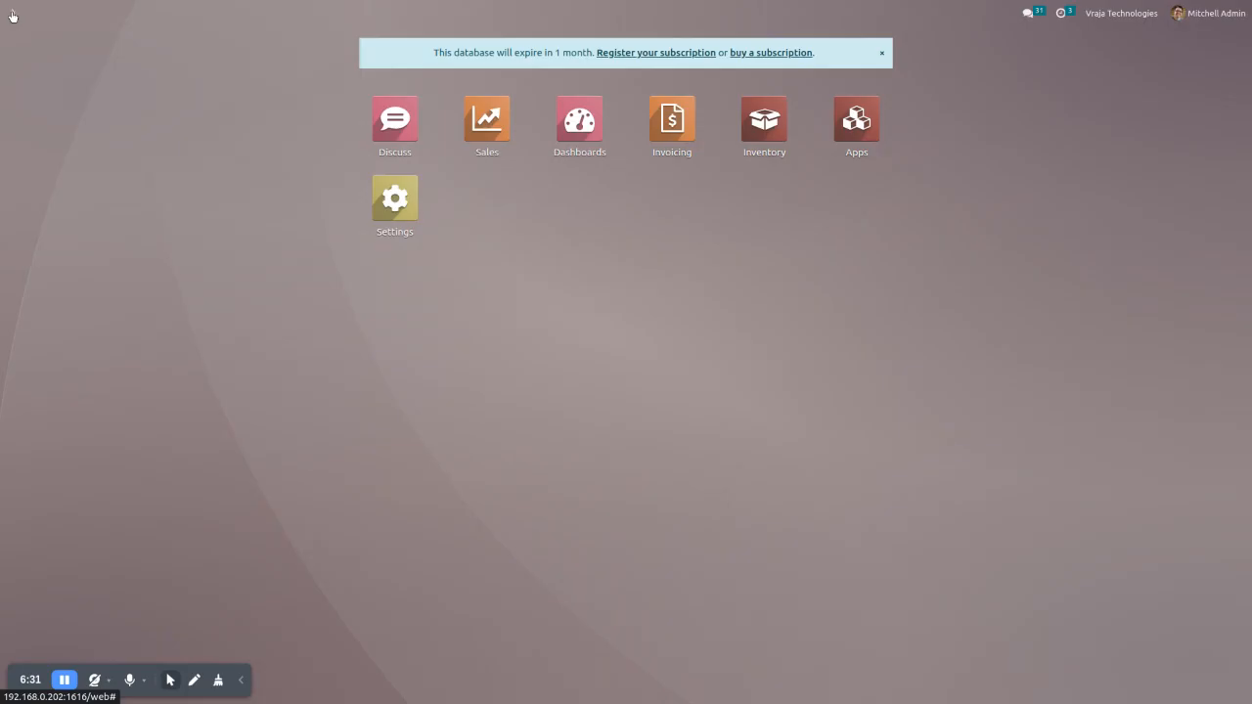
click(767, 122)
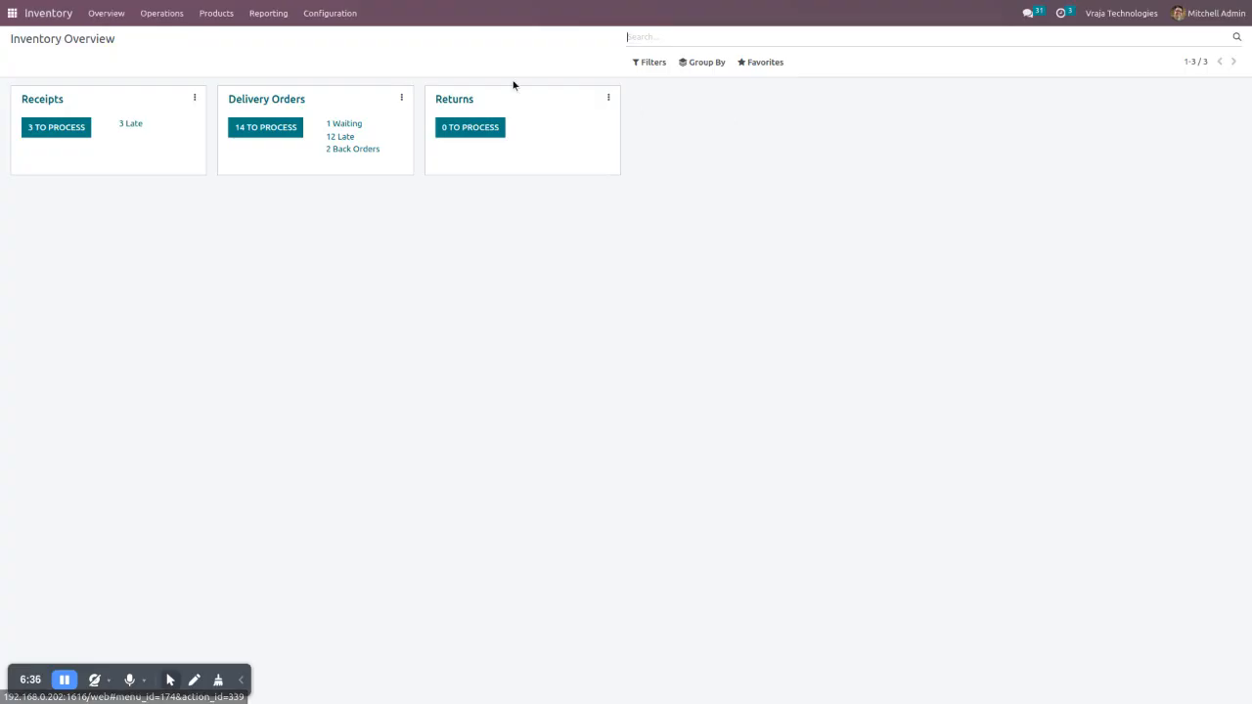
click(321, 13)
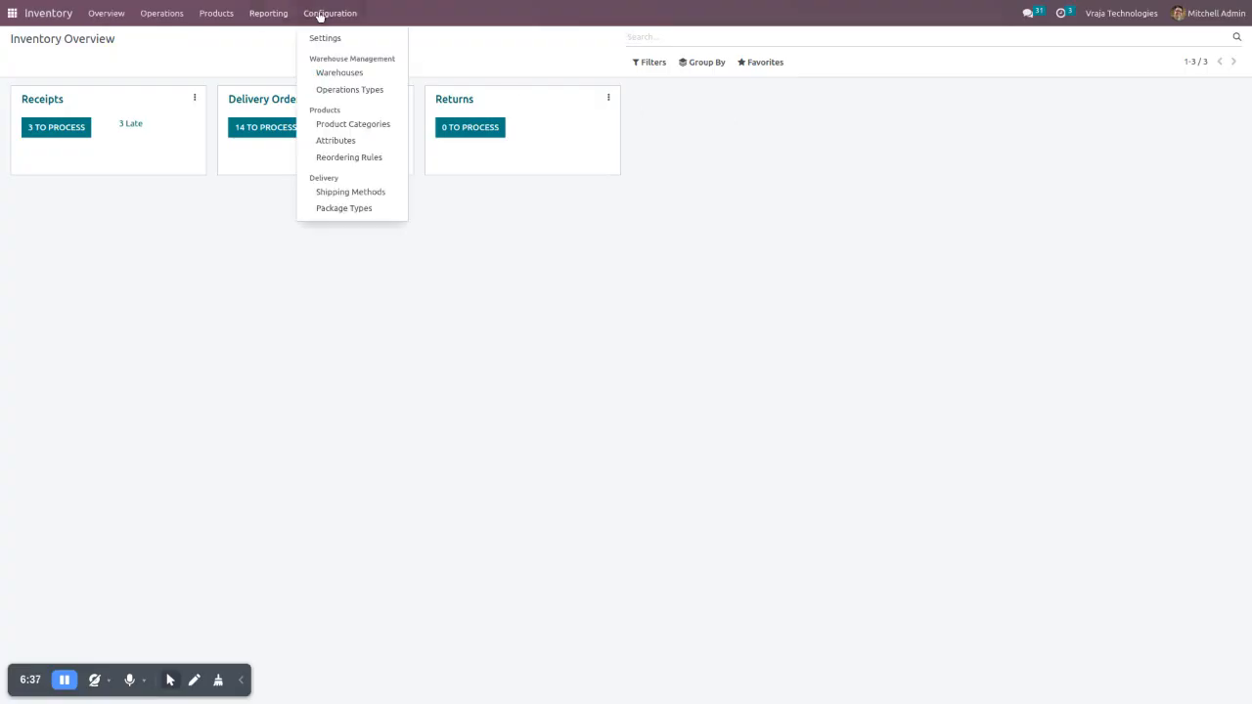
click(328, 209)
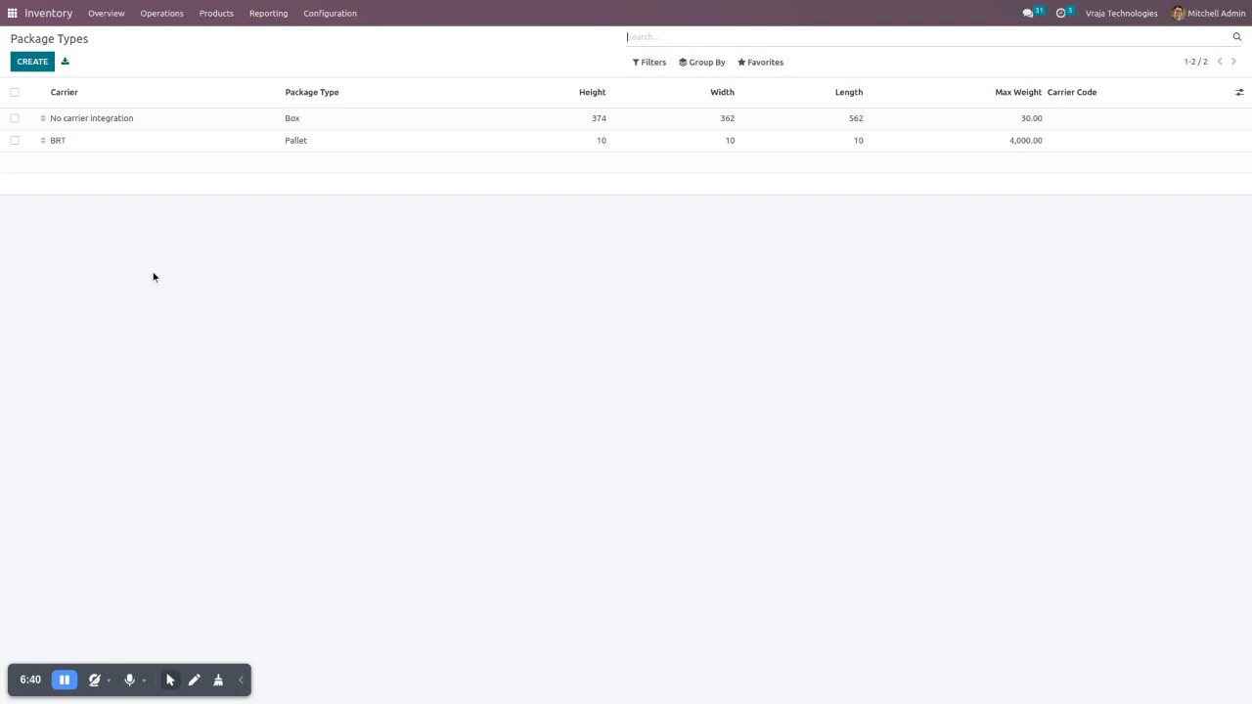
click(134, 144)
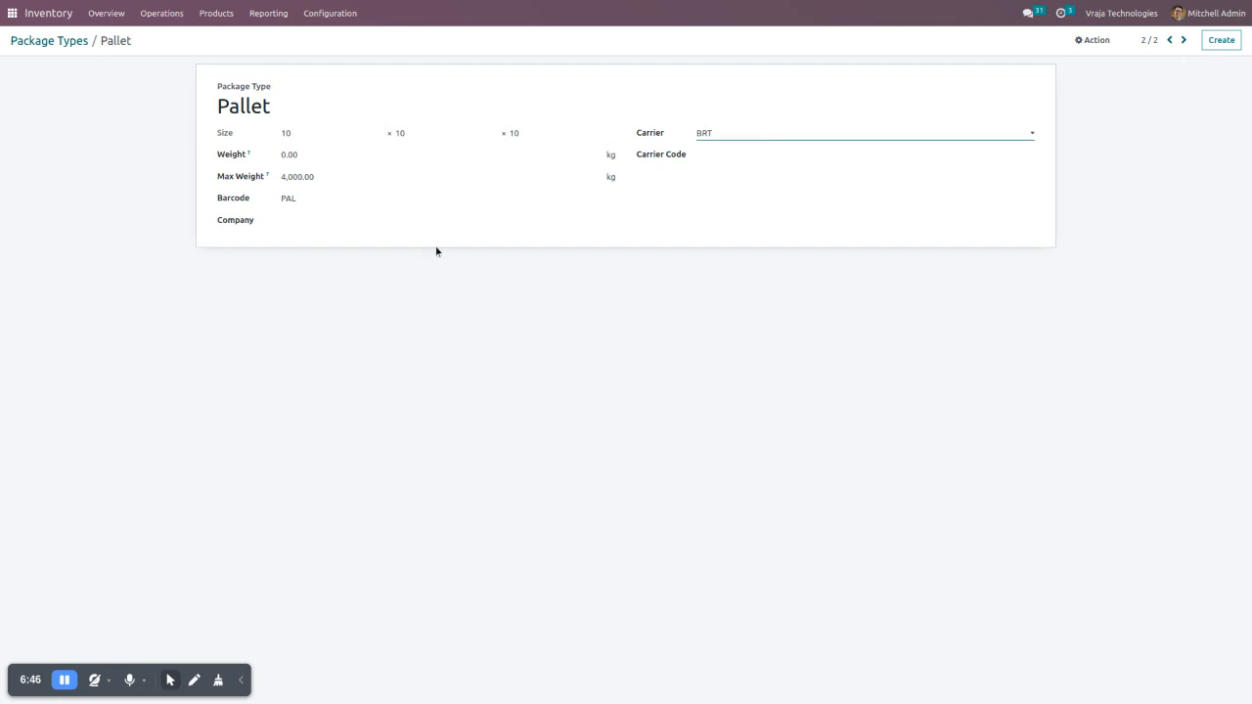
click(52, 42)
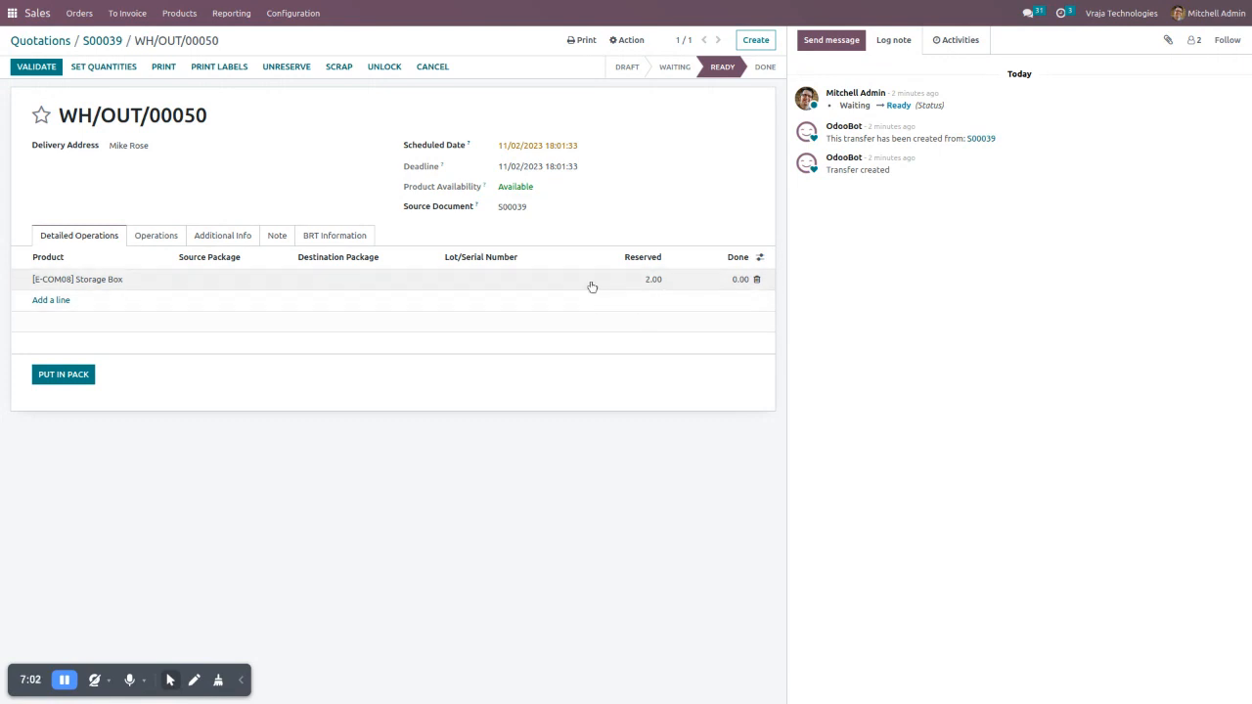
- Set the Storage Box line's done quantity to 1 in the delivery order and pack it as a Pallet package
click(732, 281)
text(1)
click(243, 442)
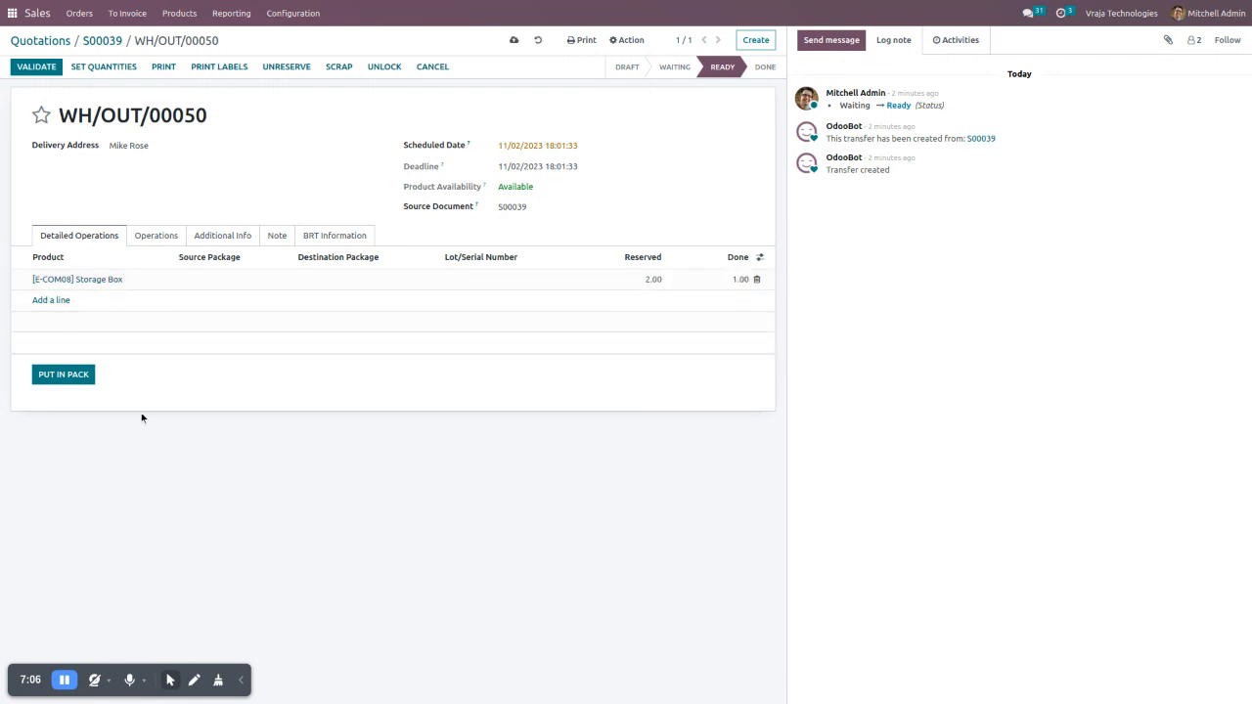
click(52, 377)
click(443, 75)
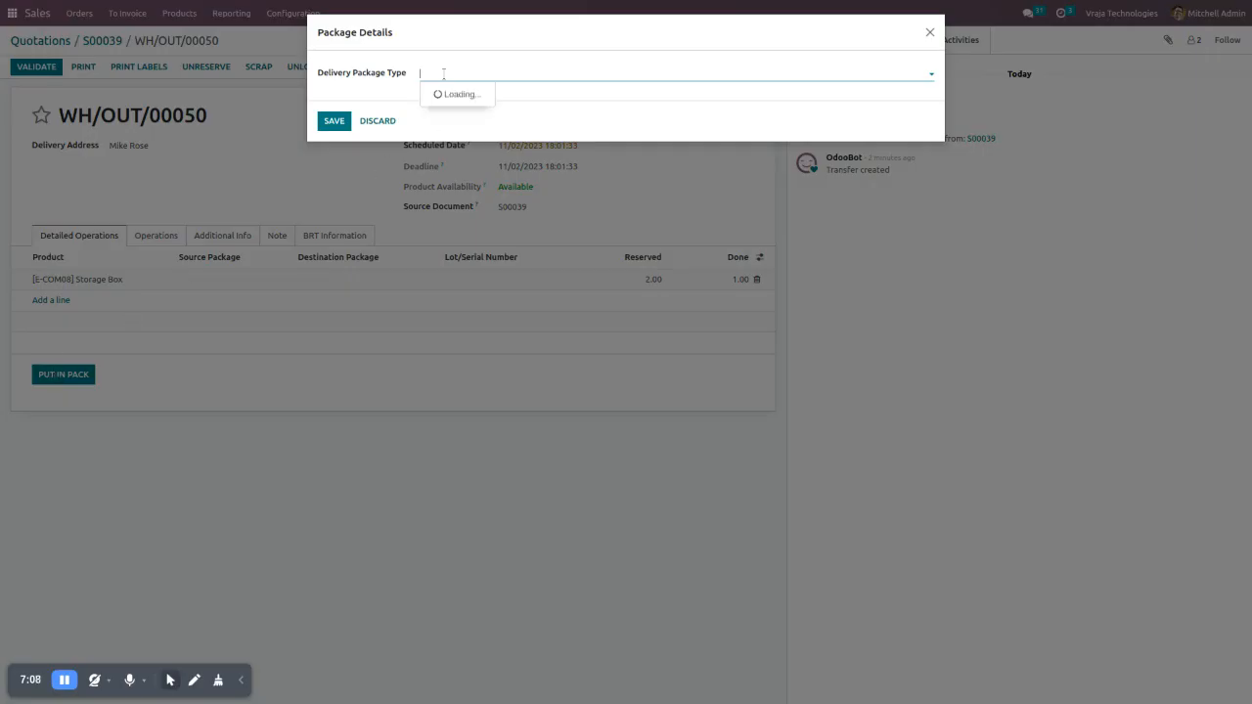
click(440, 94)
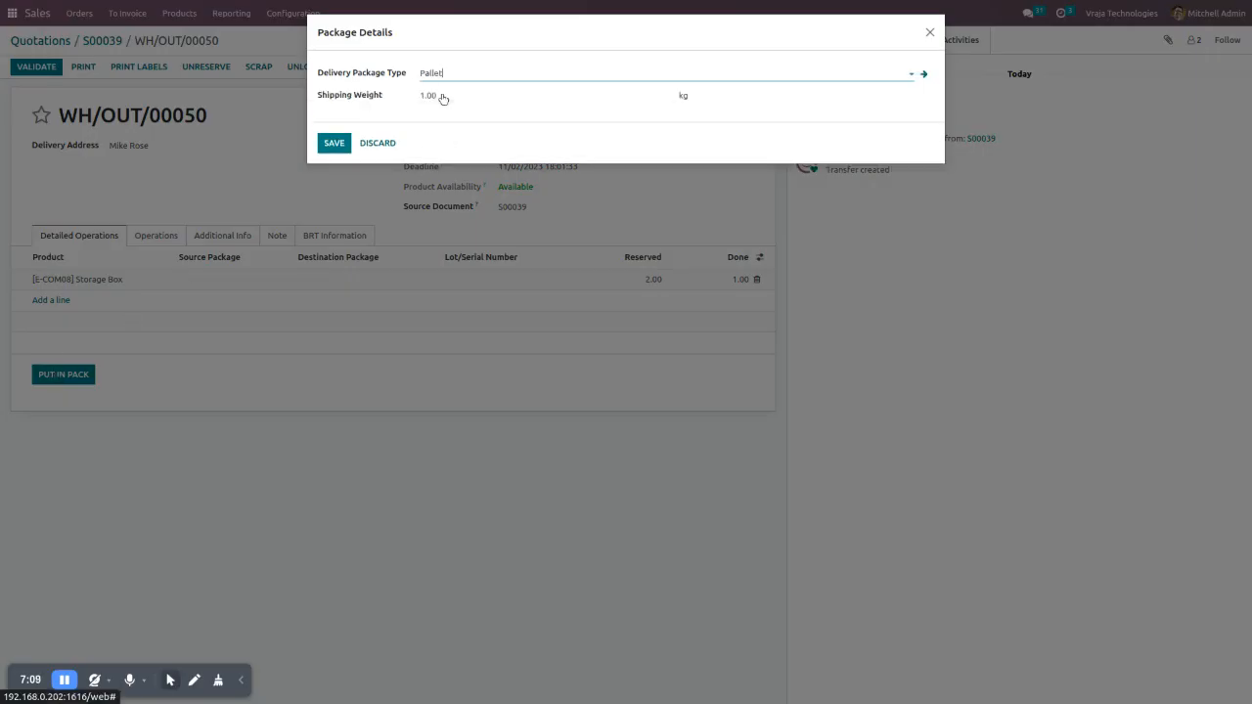
click(333, 143)
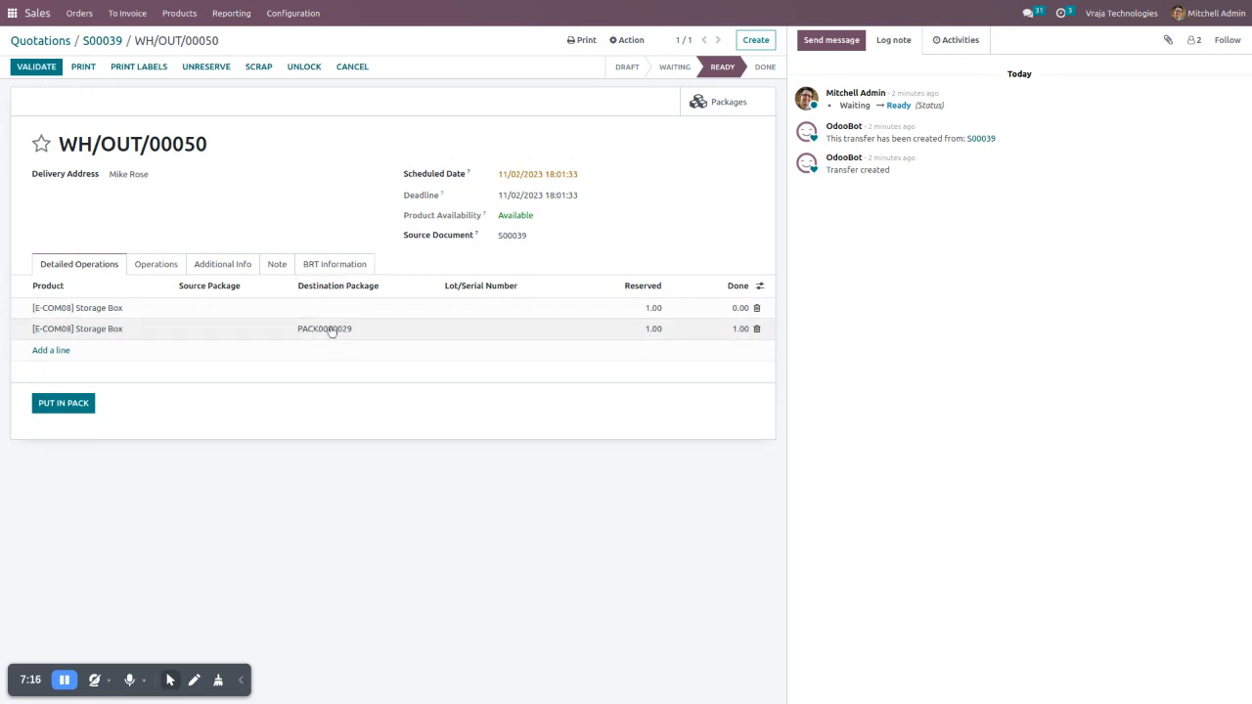
- Set the remaining unpacked Storage Box line's done quantity to 1 and put it in a second Pallet package
click(727, 309)
text(1)
click(397, 468)
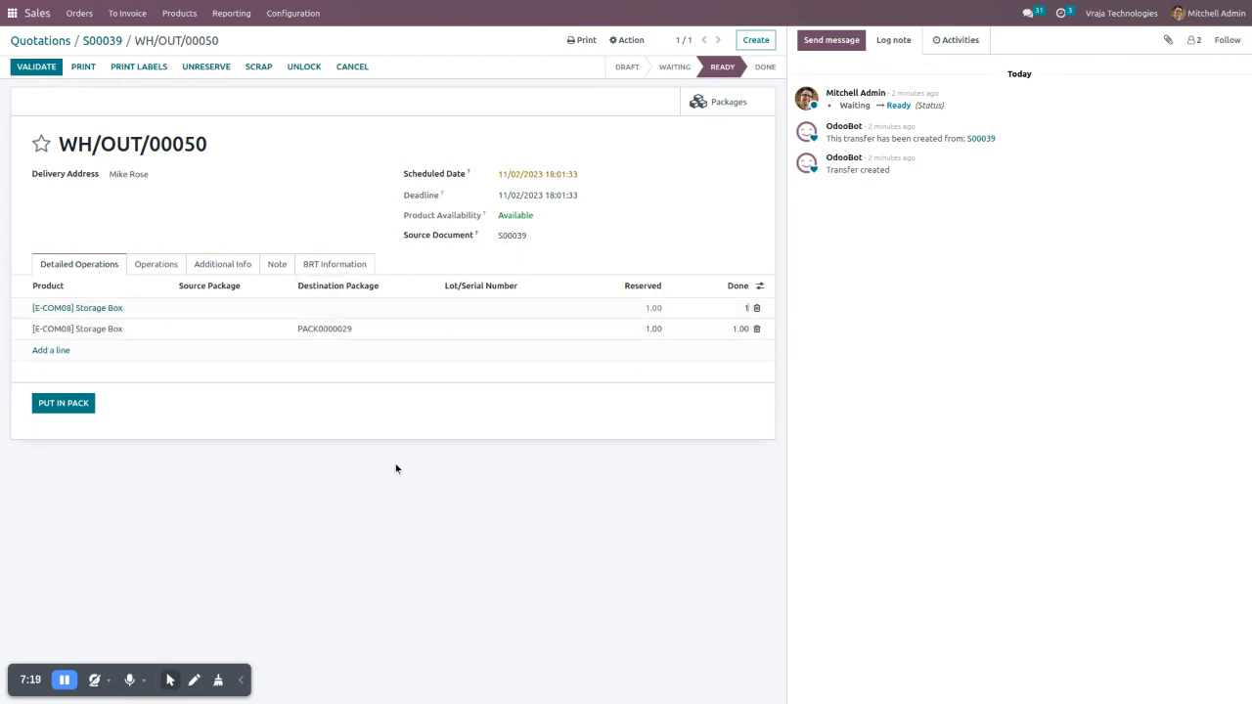
click(63, 404)
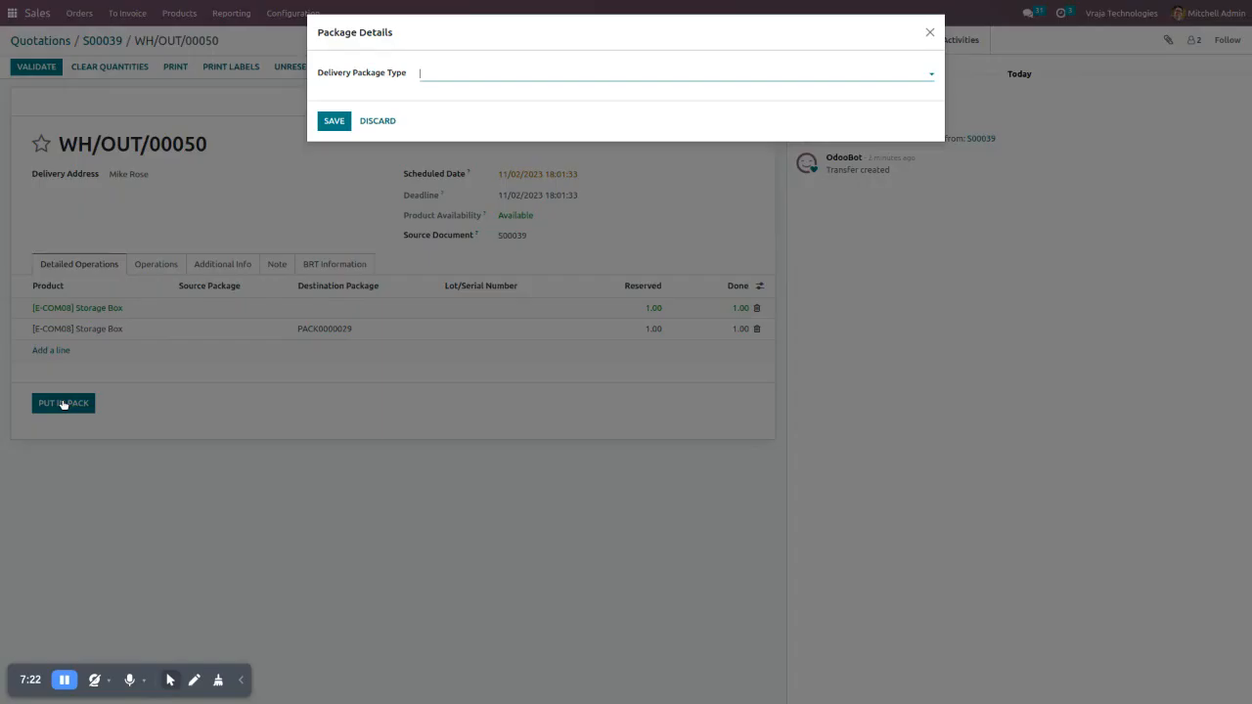
click(437, 73)
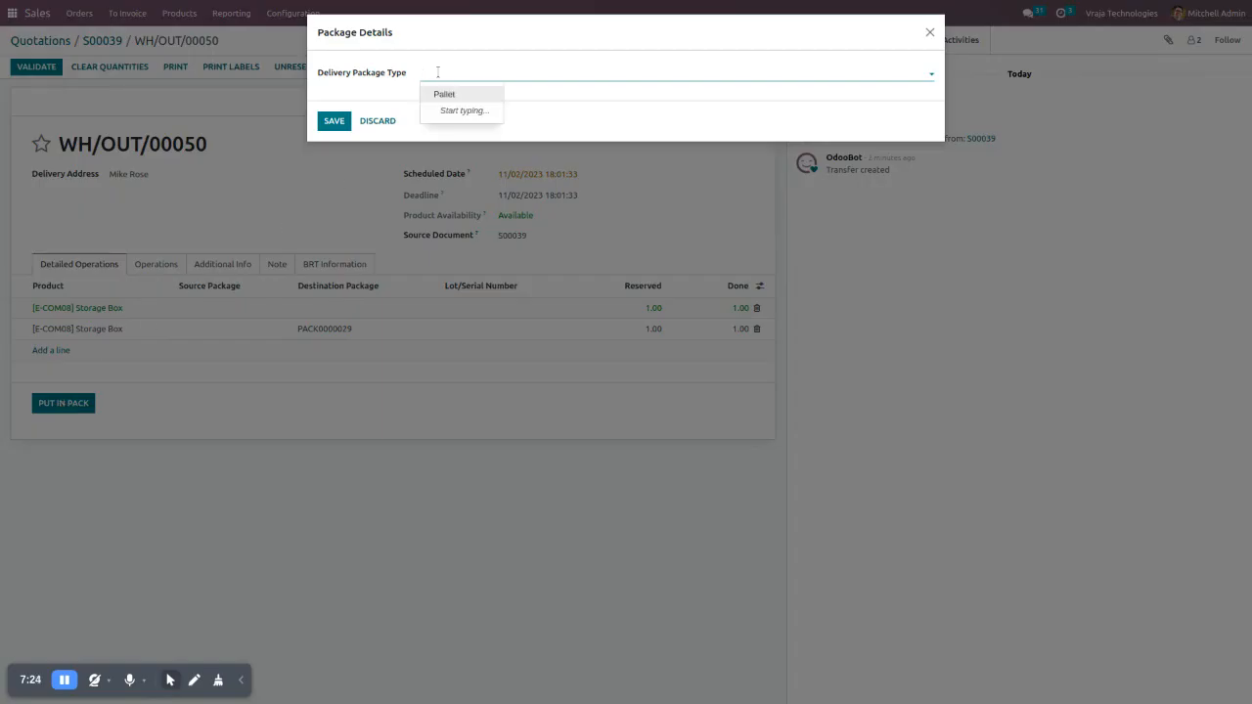
click(445, 94)
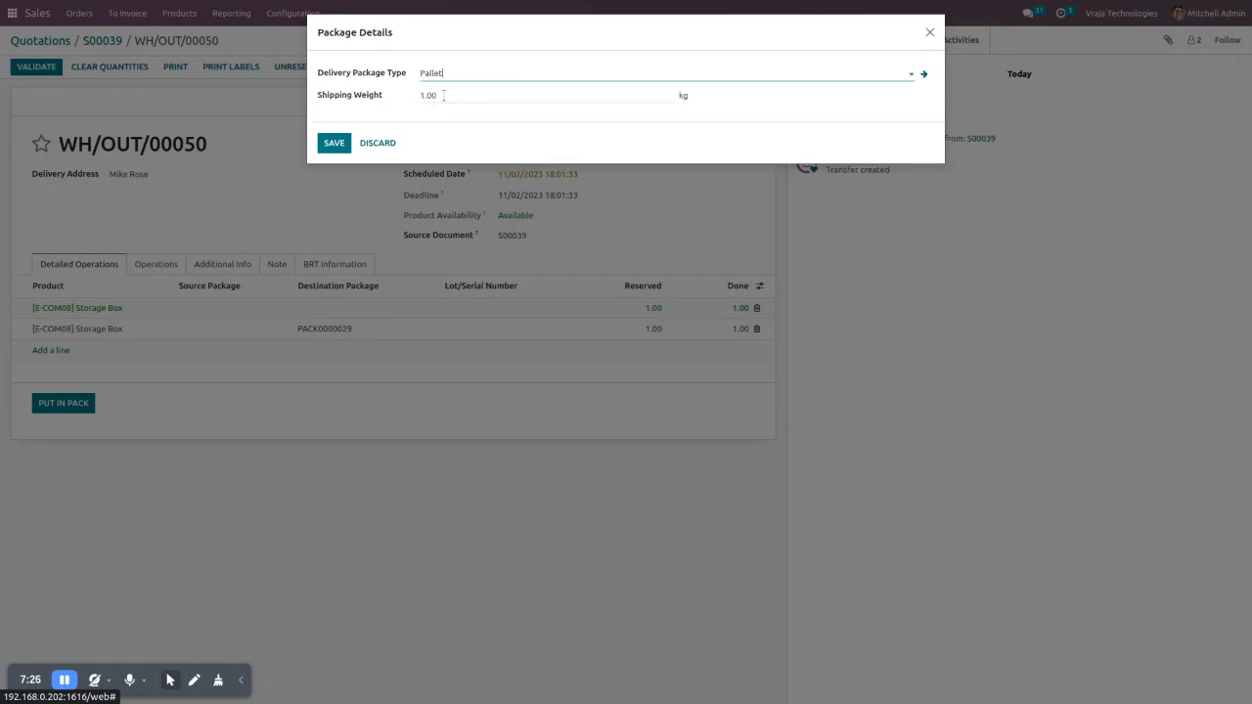
click(331, 144)
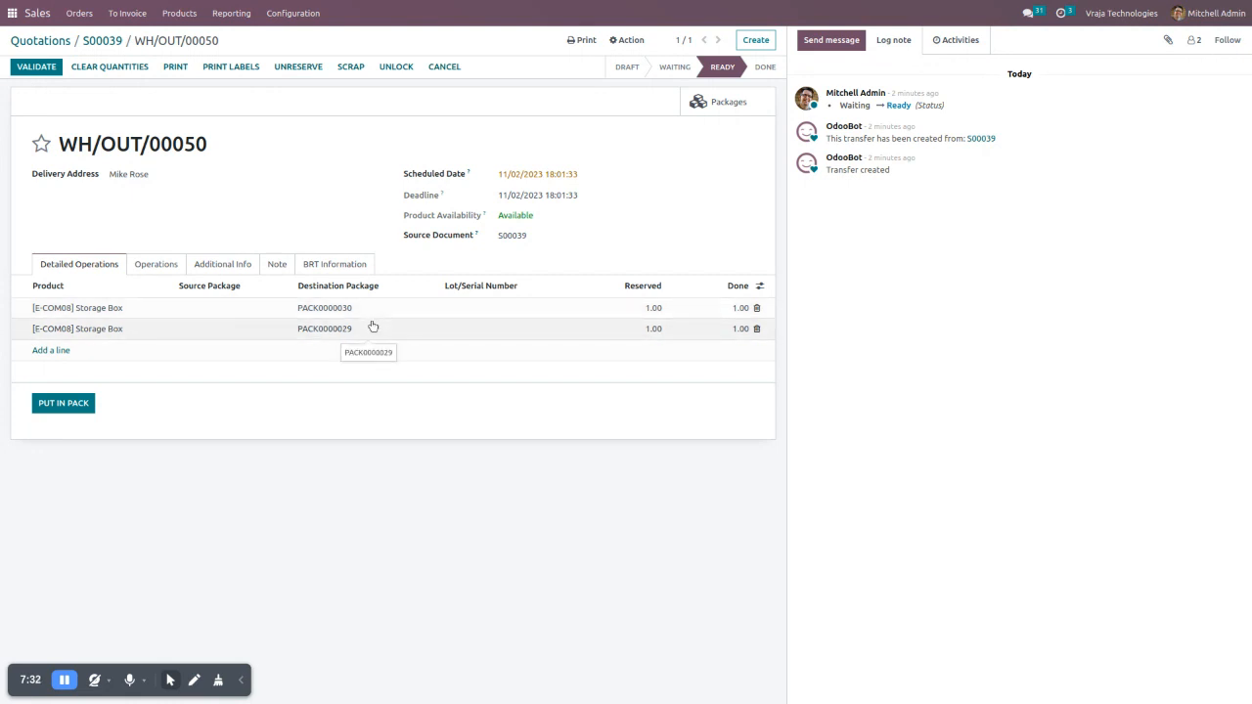
- Check the shipping weight and carrier in the delivery order's additional information and validate the delivery order
click(208, 265)
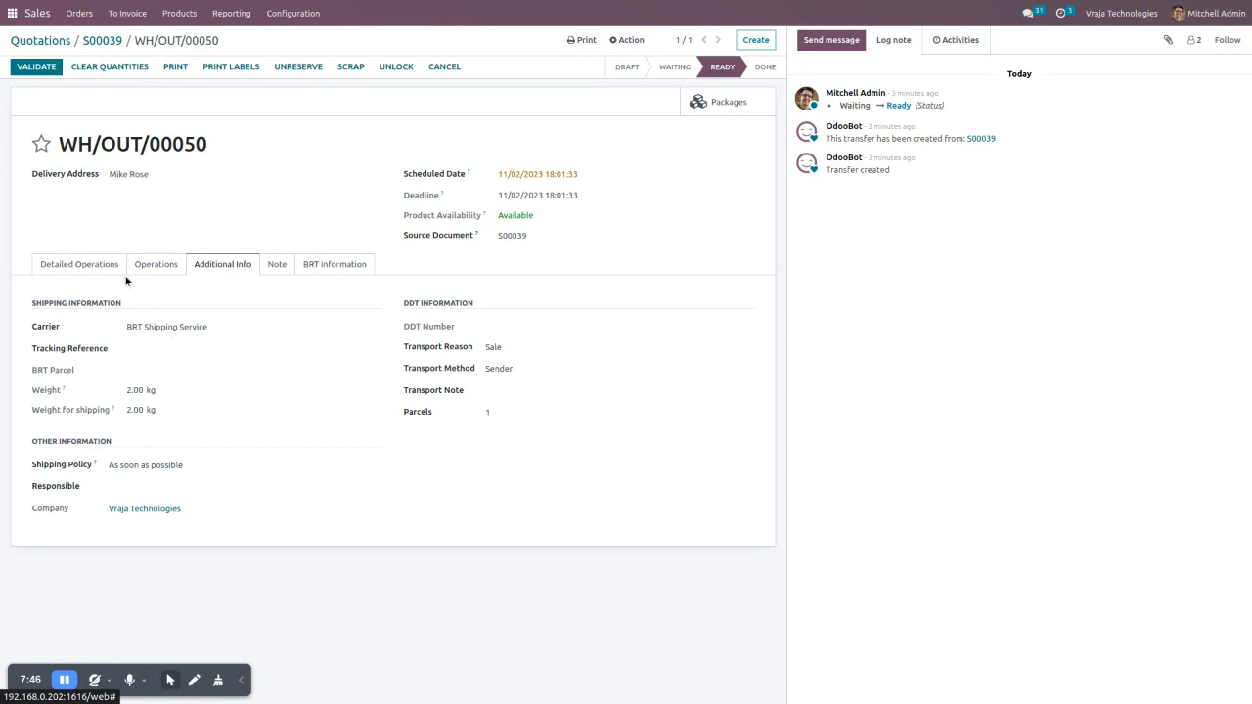
click(34, 68)
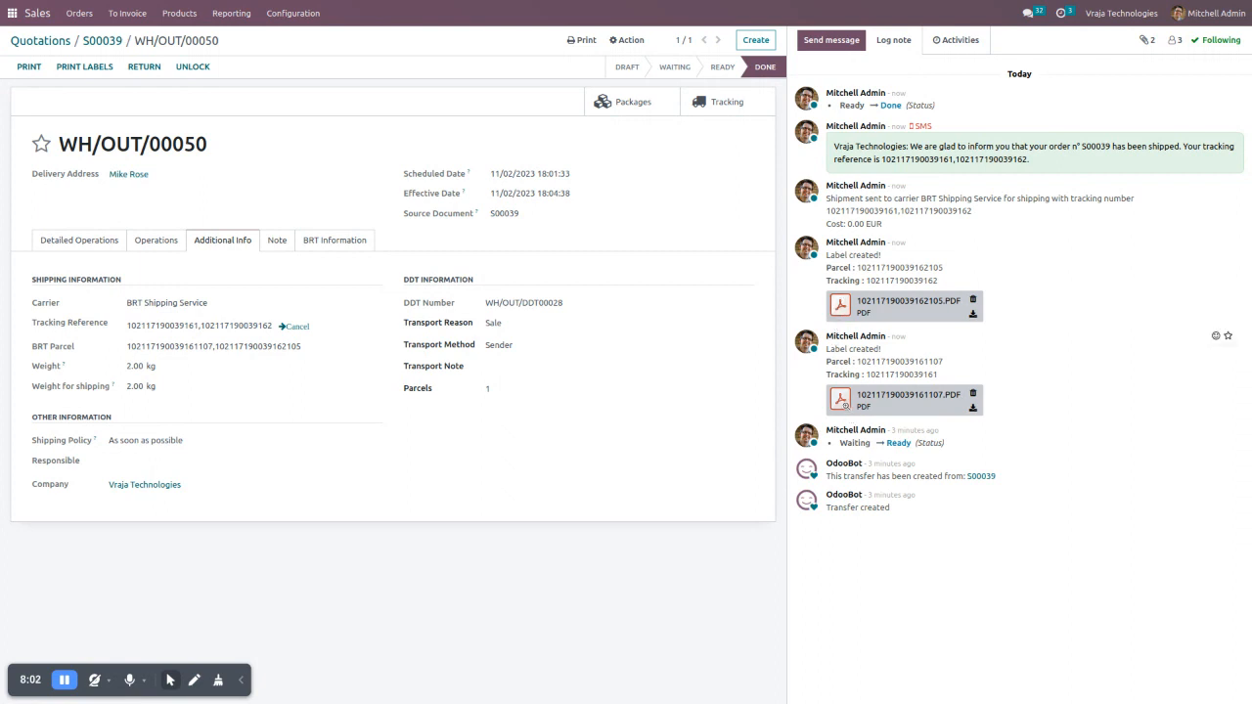
- Compare the validated delivery order's packed lines, total operations quantity, and tracking reference and BRT parcel details
click(98, 245)
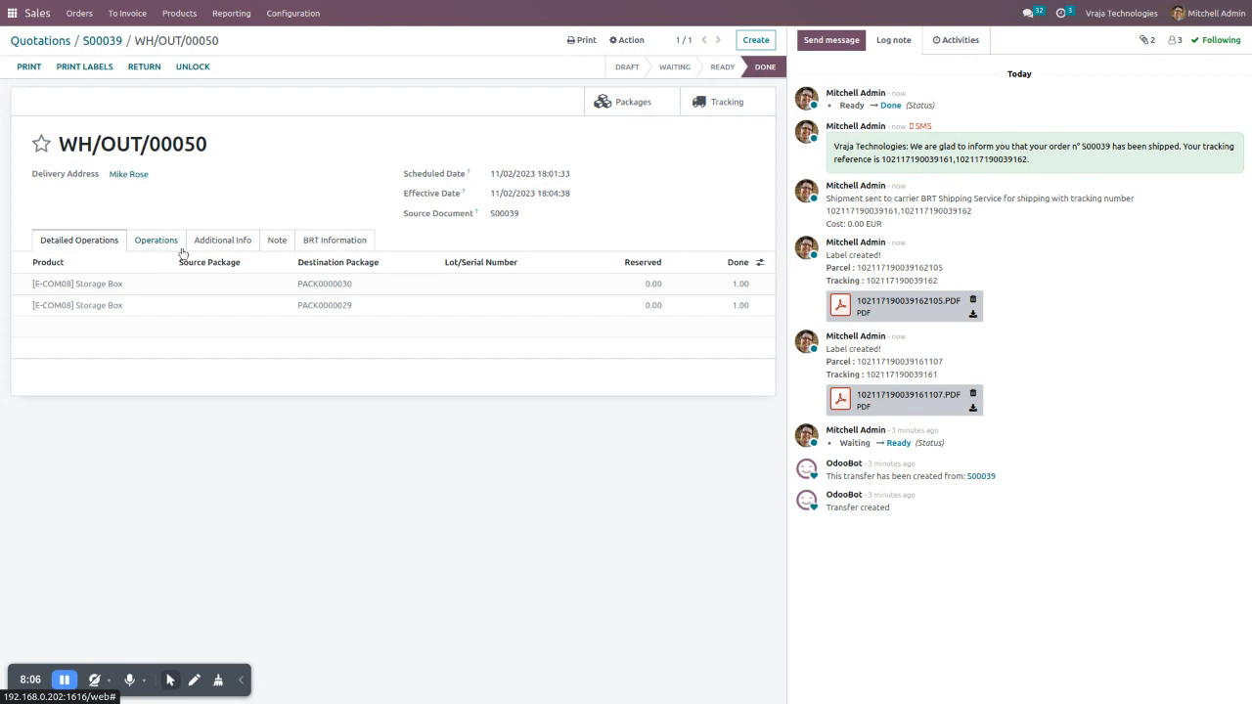
click(234, 245)
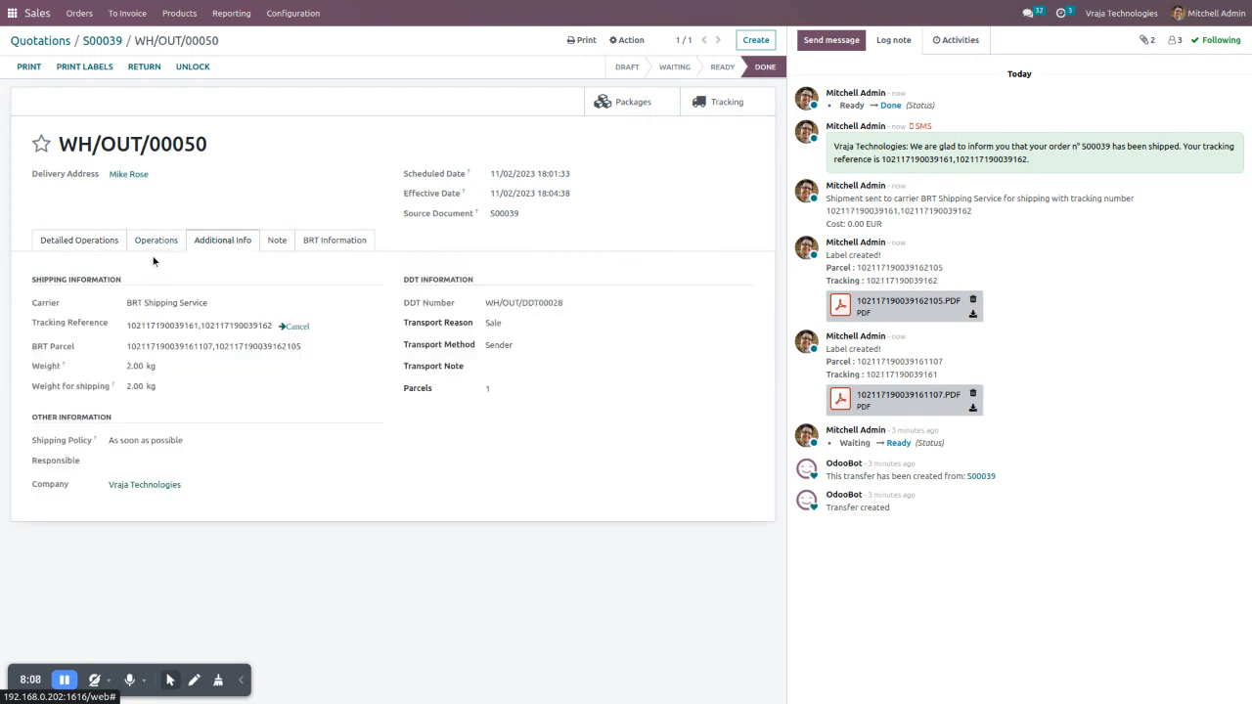
click(79, 246)
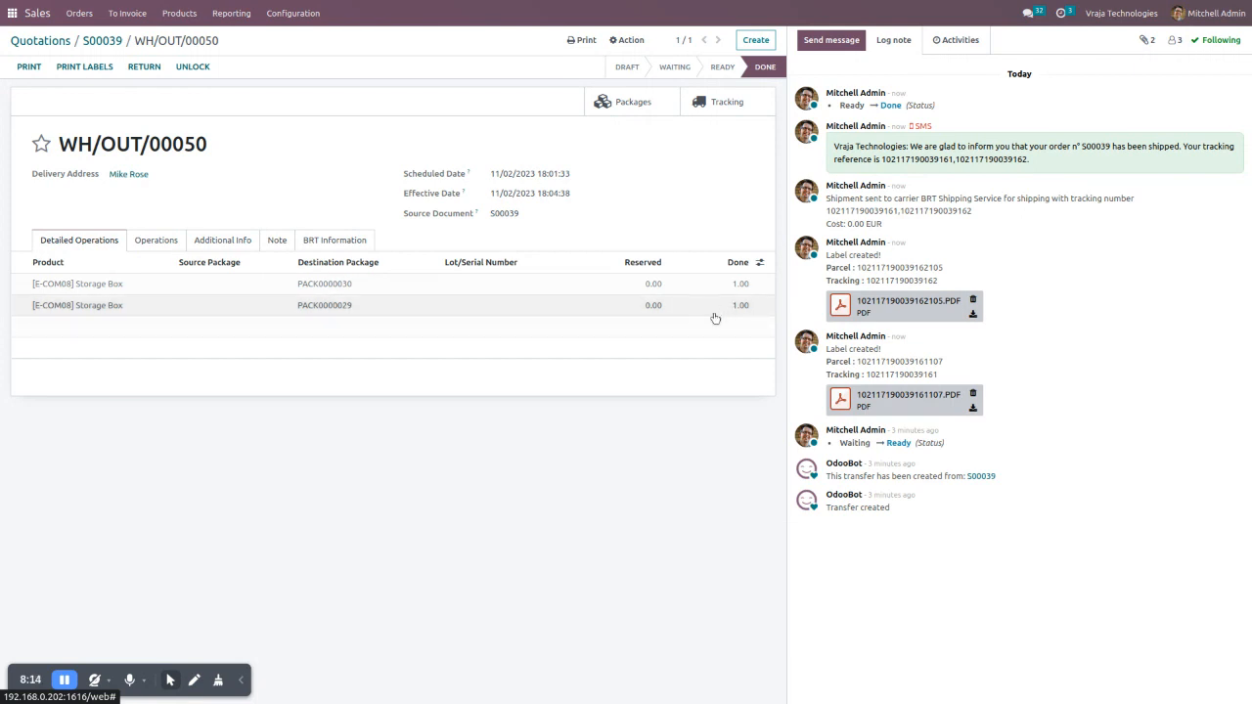
click(173, 240)
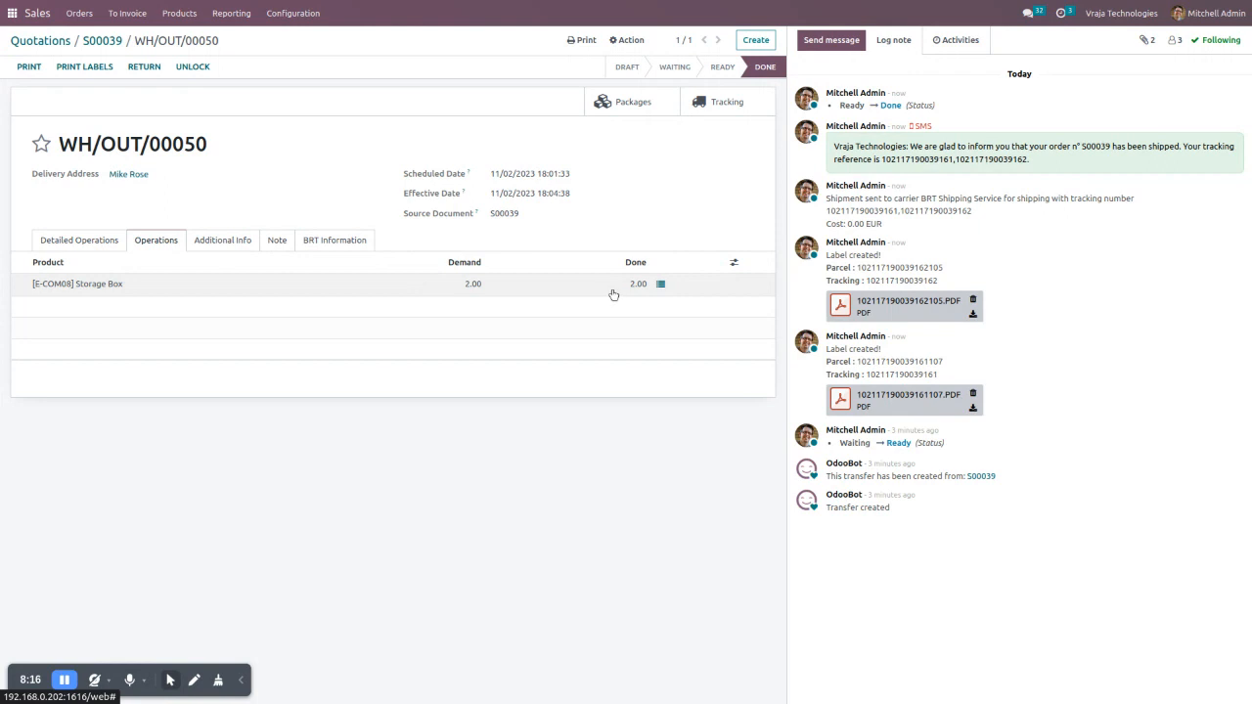
click(85, 242)
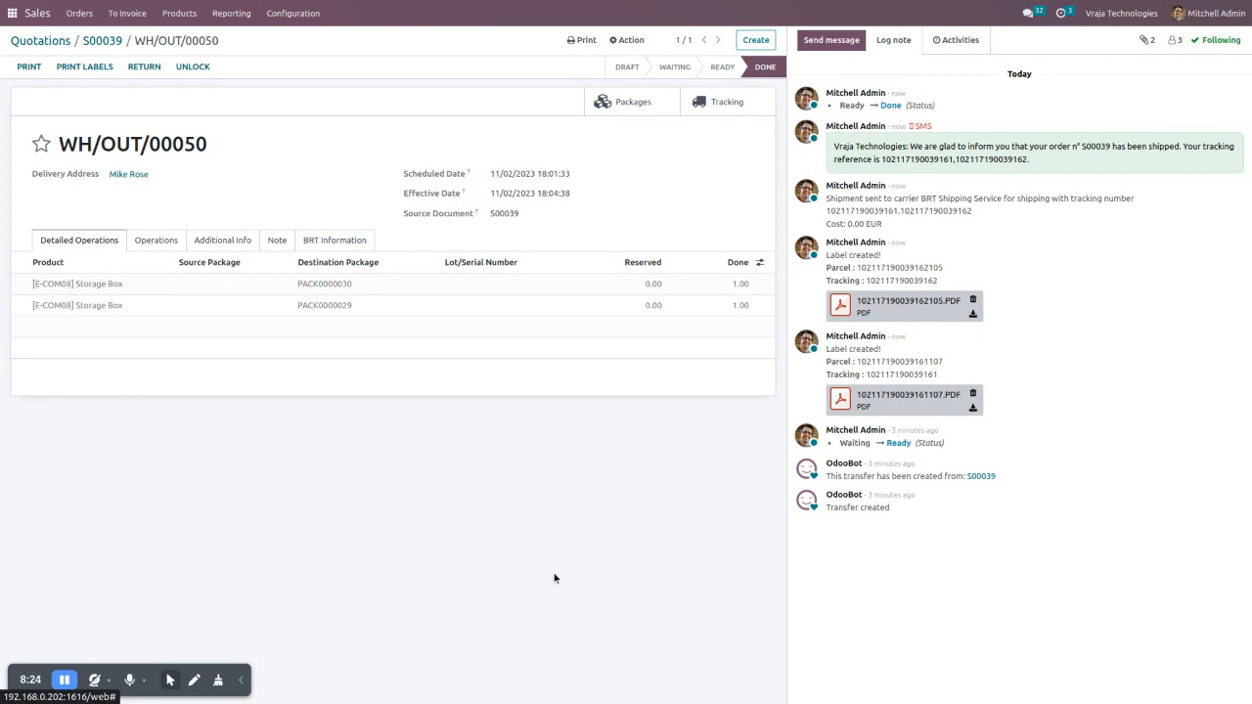
- Preview both BRT shipping label PDFs attached to the delivery order's log, closing each one after viewing
click(839, 400)
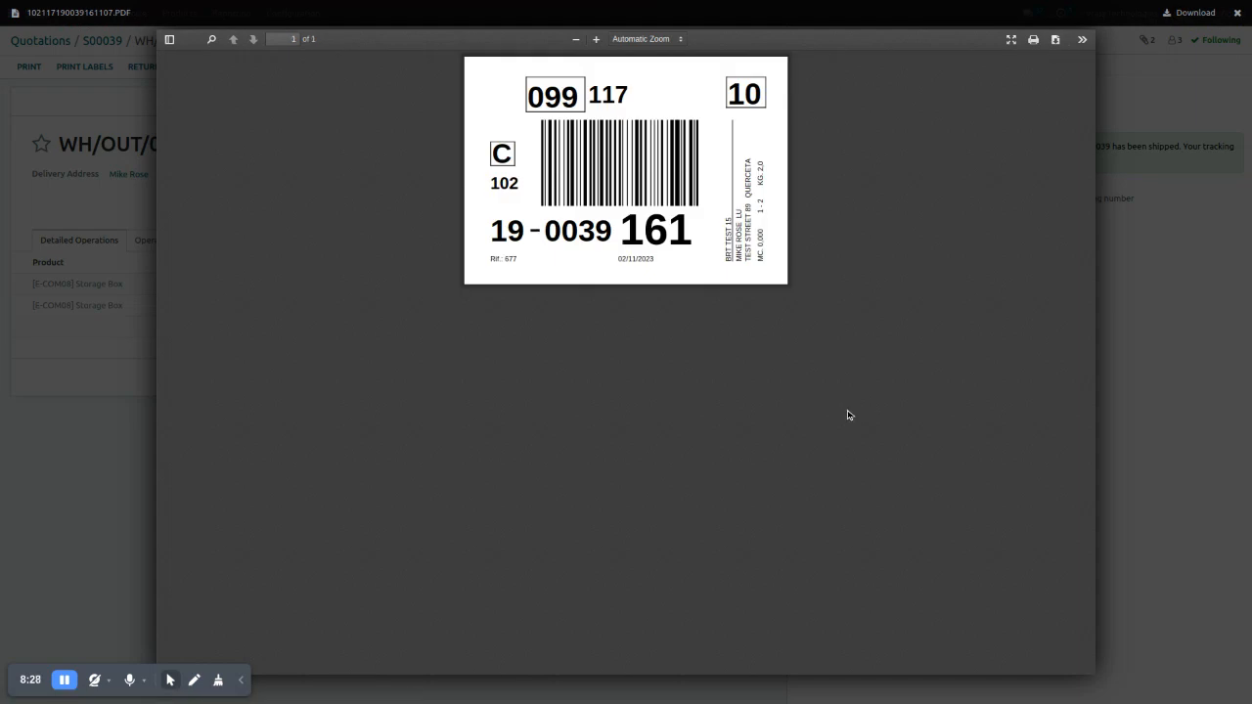
key(Escape)
click(838, 307)
key(Escape)
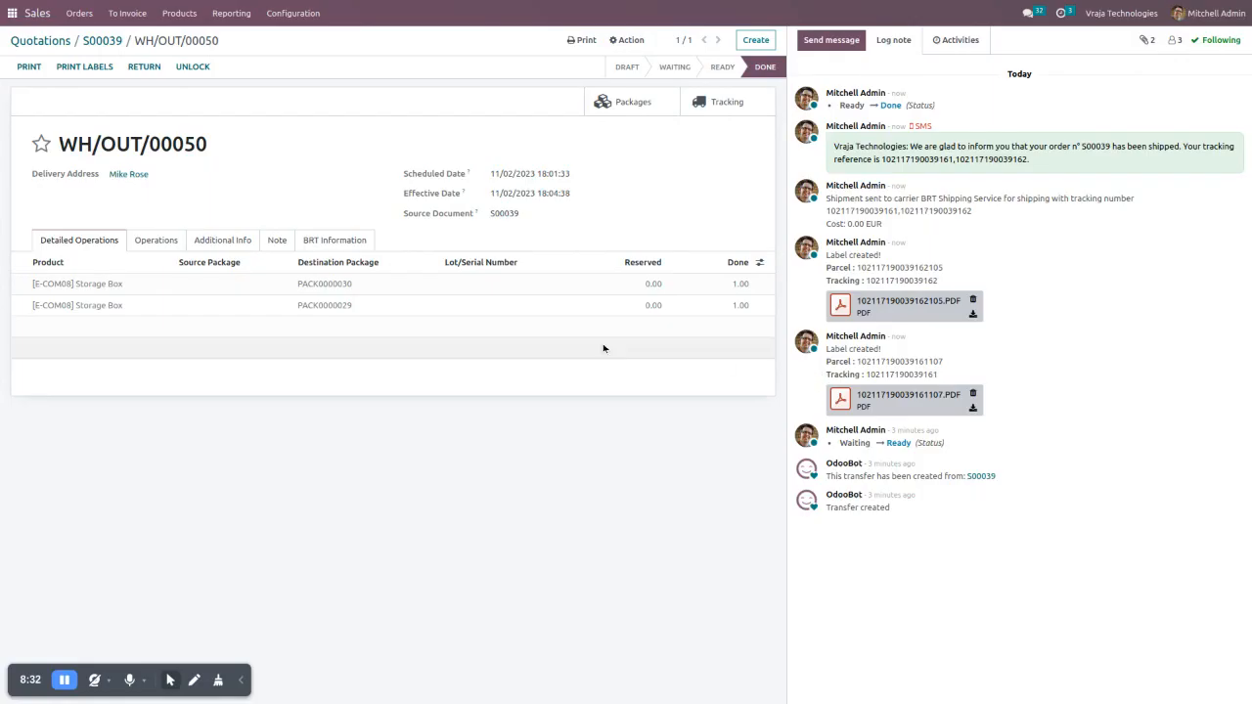
- Check the tracking details in the additional information, open the shipment's BRT tracking page, and return to the delivery order outside full screen
click(238, 242)
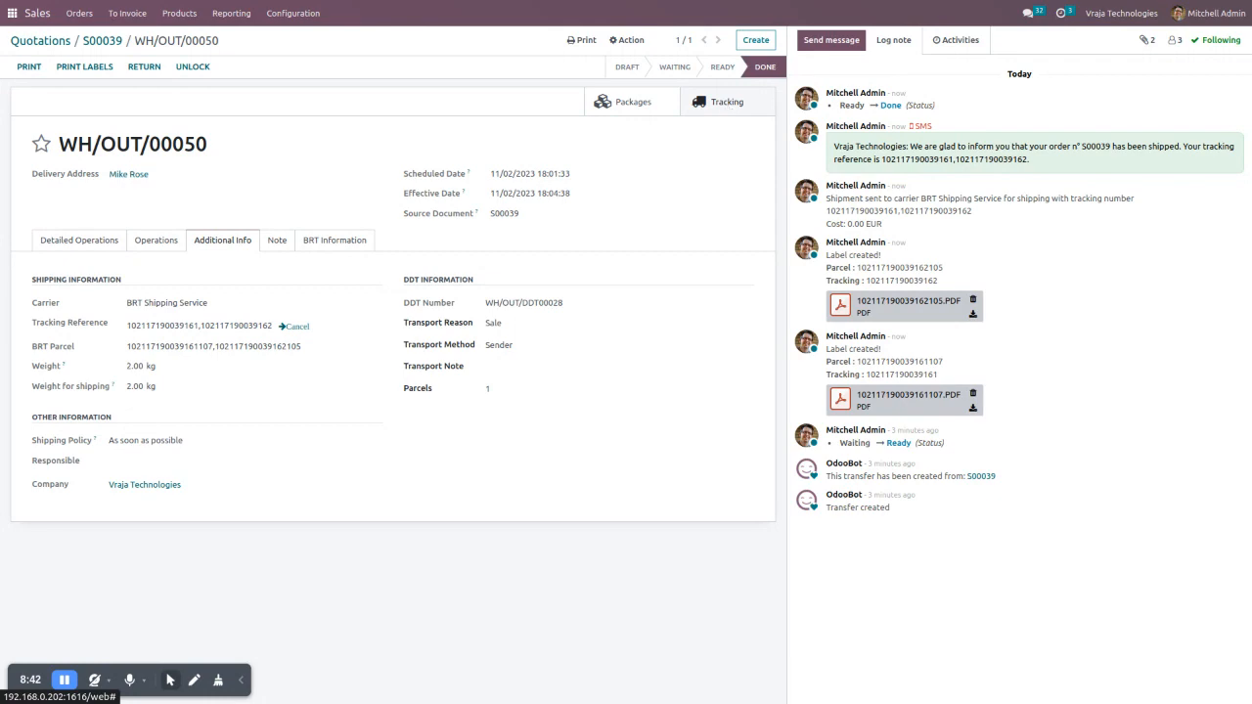
click(721, 105)
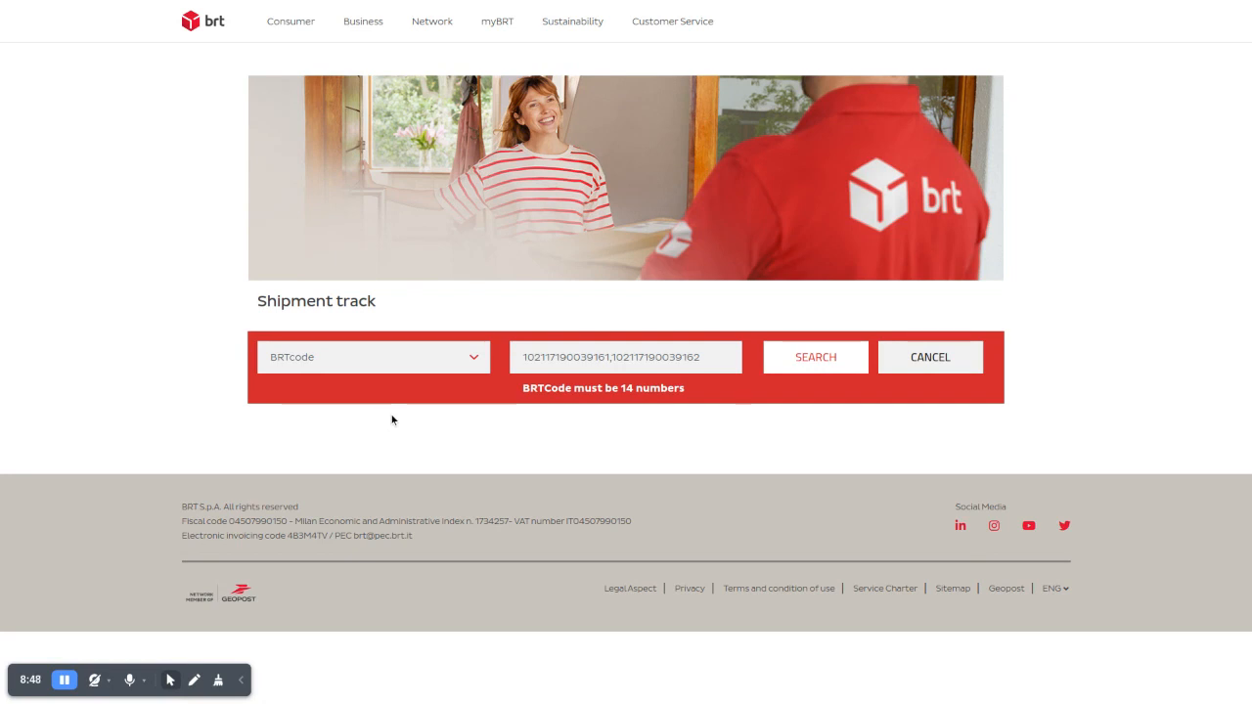
key(ctrl+shift+Tab)
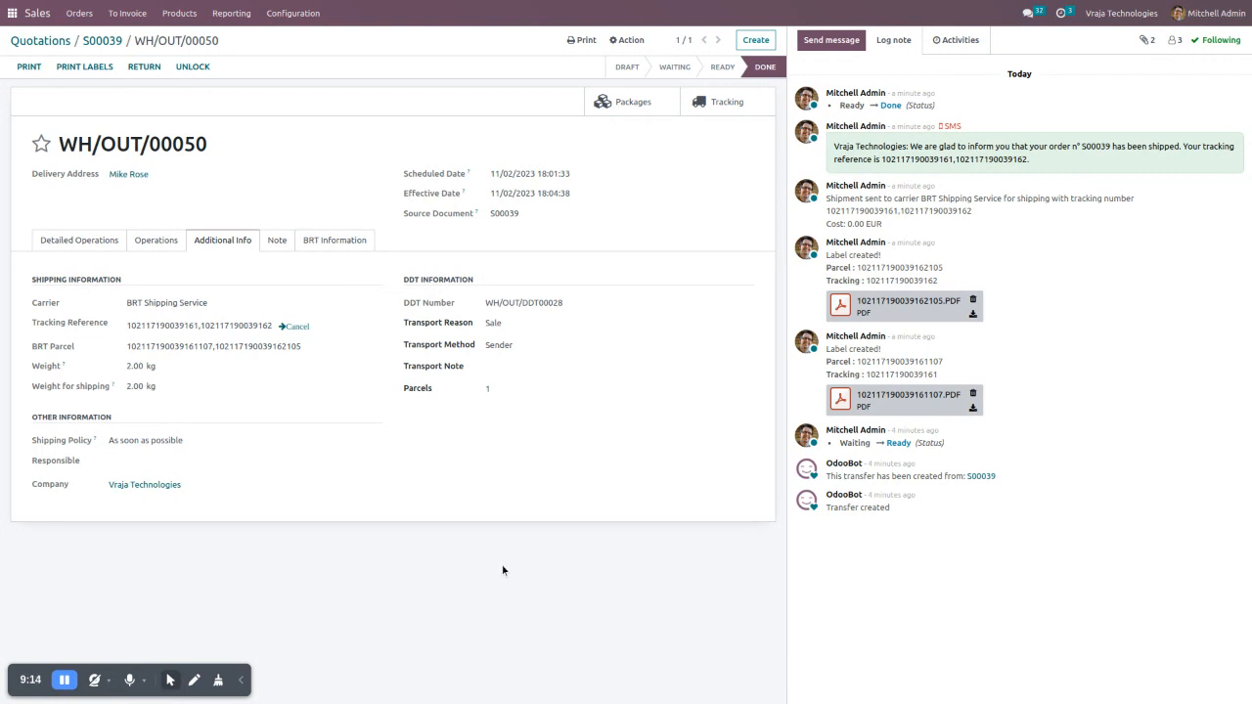
key(F11)
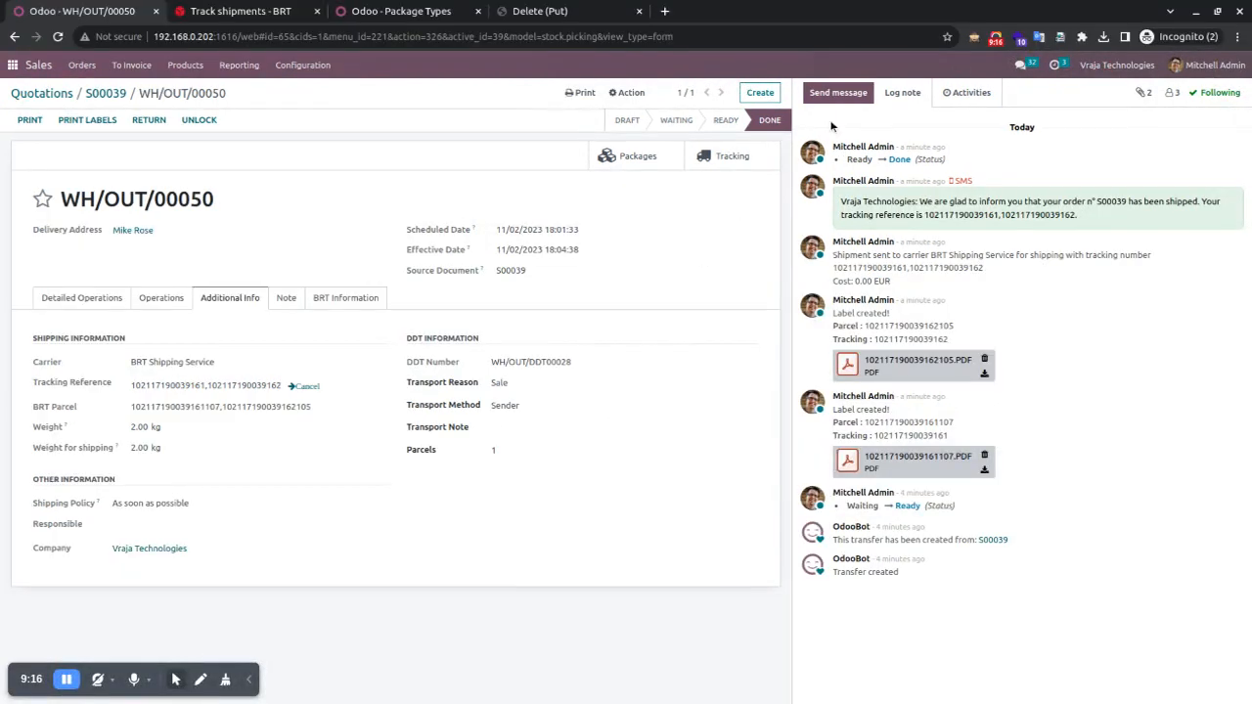